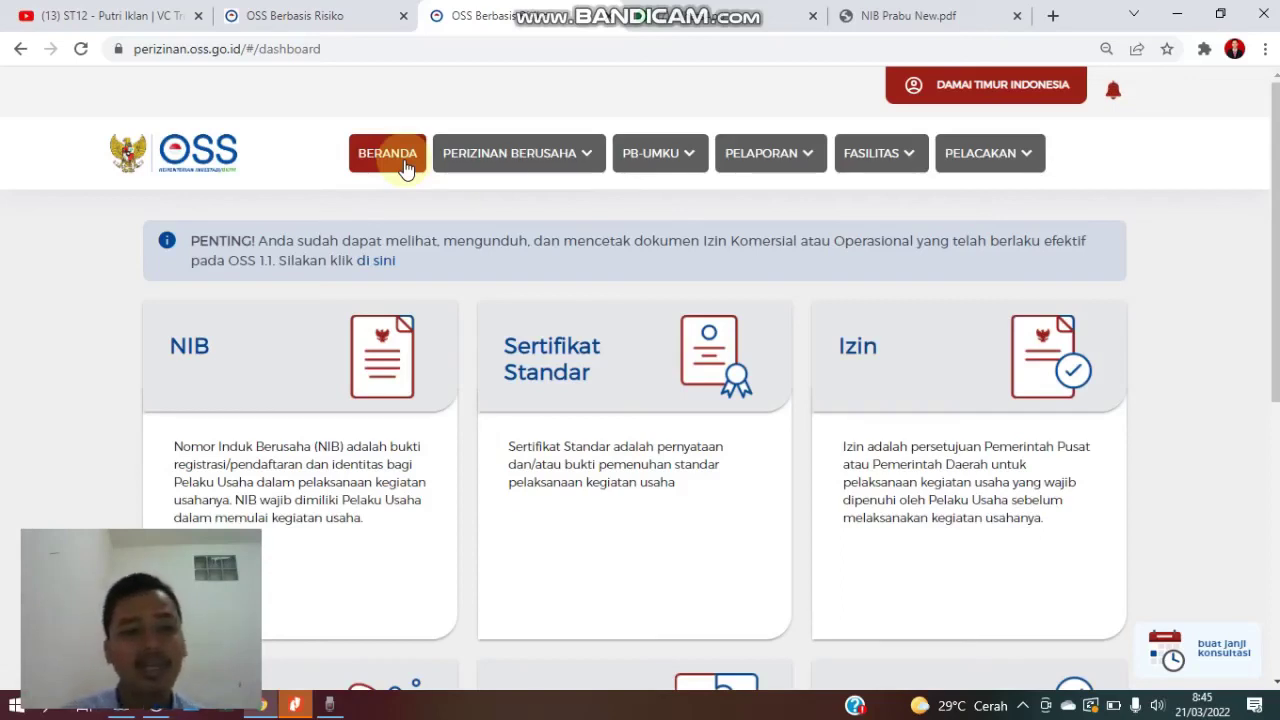
- Open Perizinan Berusaha > Perubahan > Perubahan Data Usaha to reach the business data change form
{"action": "left_click", "coordinate": [543, 171]}
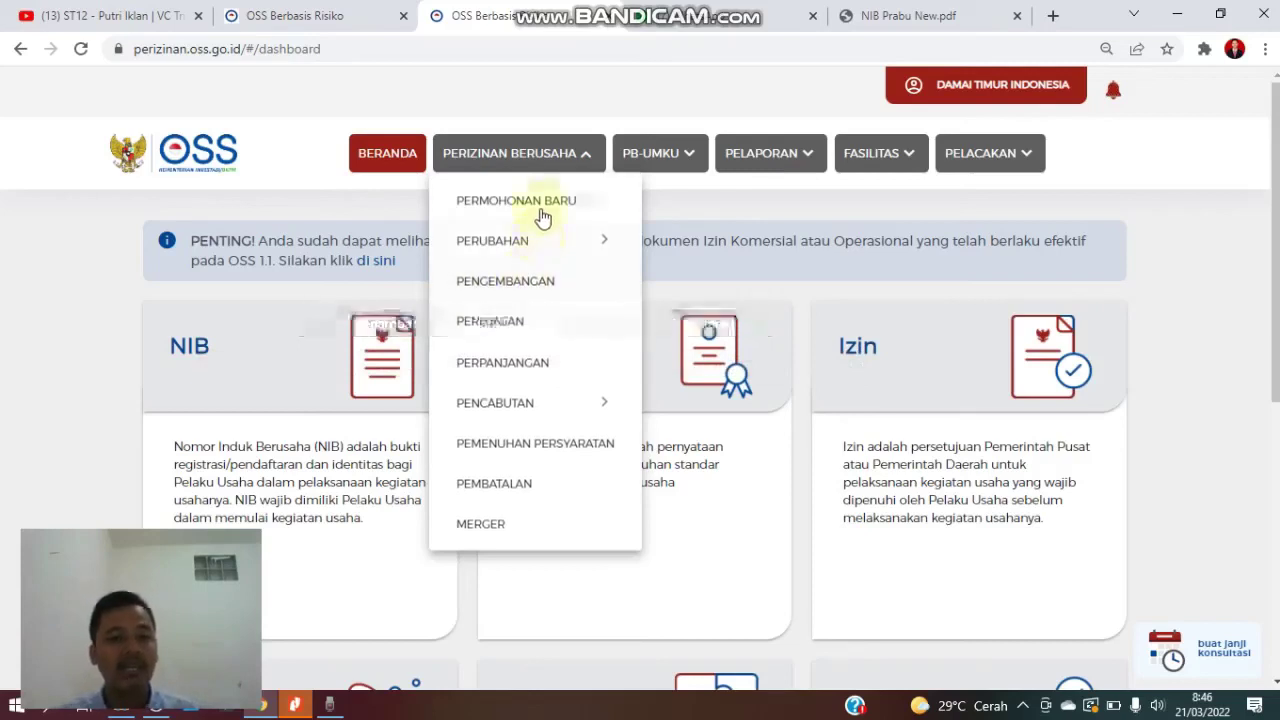
{"action": "left_click", "coordinate": [543, 251]}
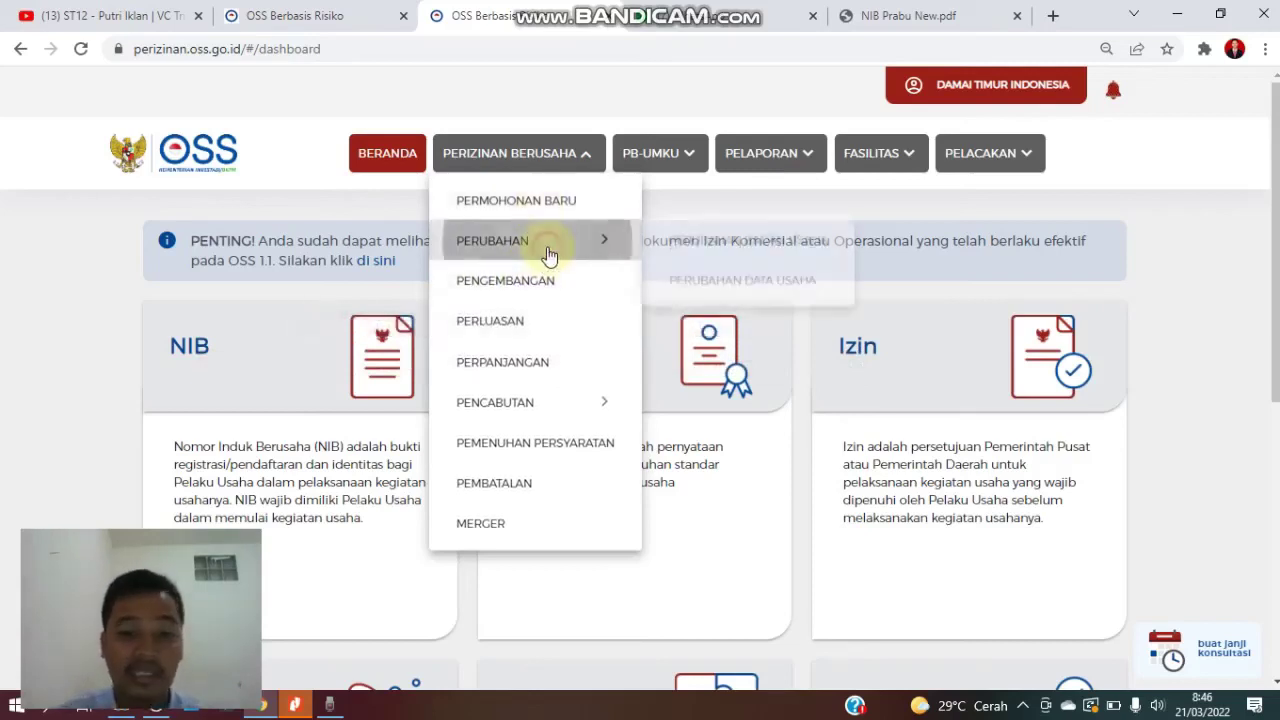
{"action": "left_click", "coordinate": [694, 288]}
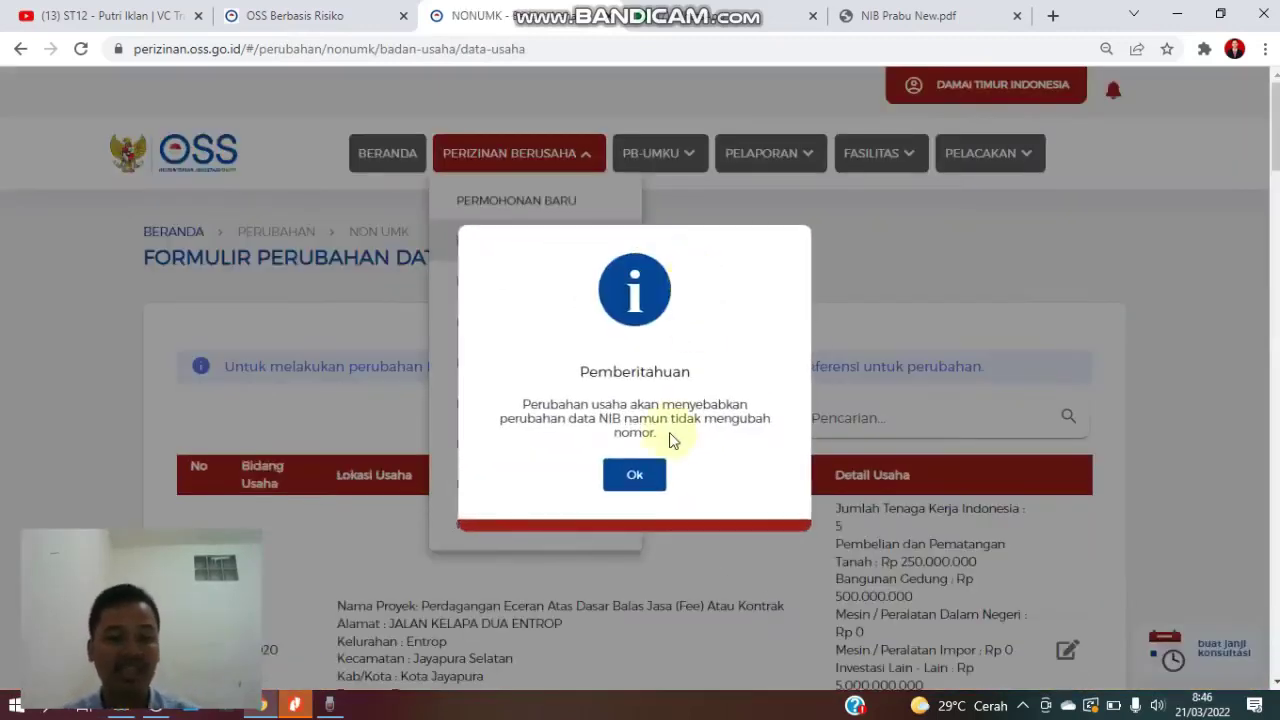
- Dismiss the NIB notice and open row 59's Konstruksi Terowongan (42104) record on page 6
{"action": "left_click", "coordinate": [635, 474]}
{"action": "scroll", "coordinate": [648, 466], "scroll_direction": "down", "scroll_amount": 8}
{"action": "scroll", "coordinate": [648, 472], "scroll_direction": "down", "scroll_amount": 14}
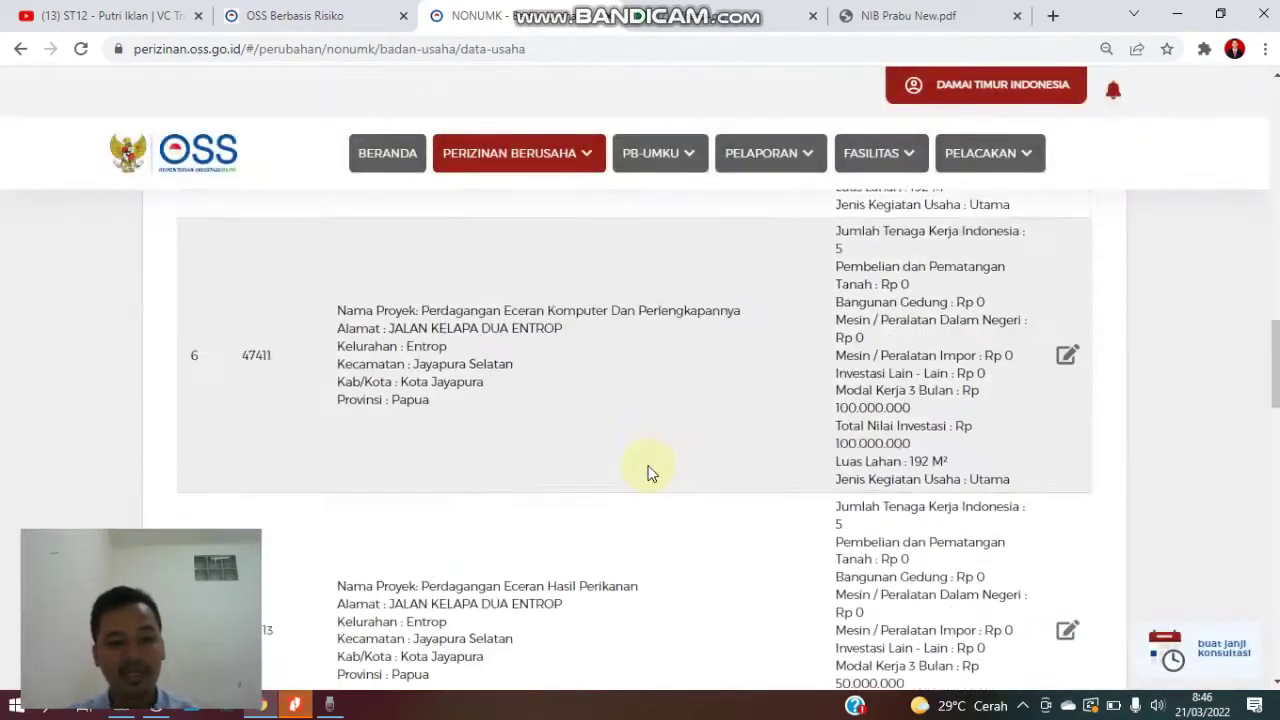
{"action": "scroll", "coordinate": [651, 466], "scroll_direction": "down", "scroll_amount": 10}
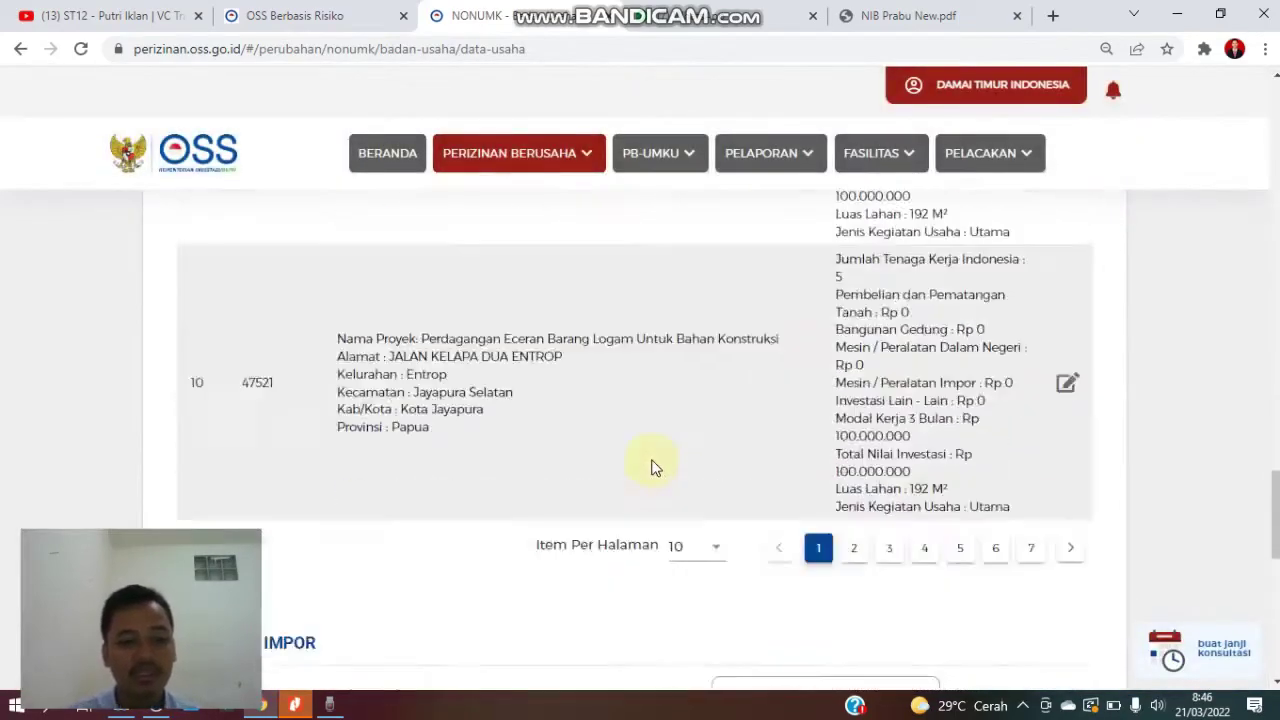
{"action": "scroll", "coordinate": [651, 466], "scroll_direction": "up", "scroll_amount": 5}
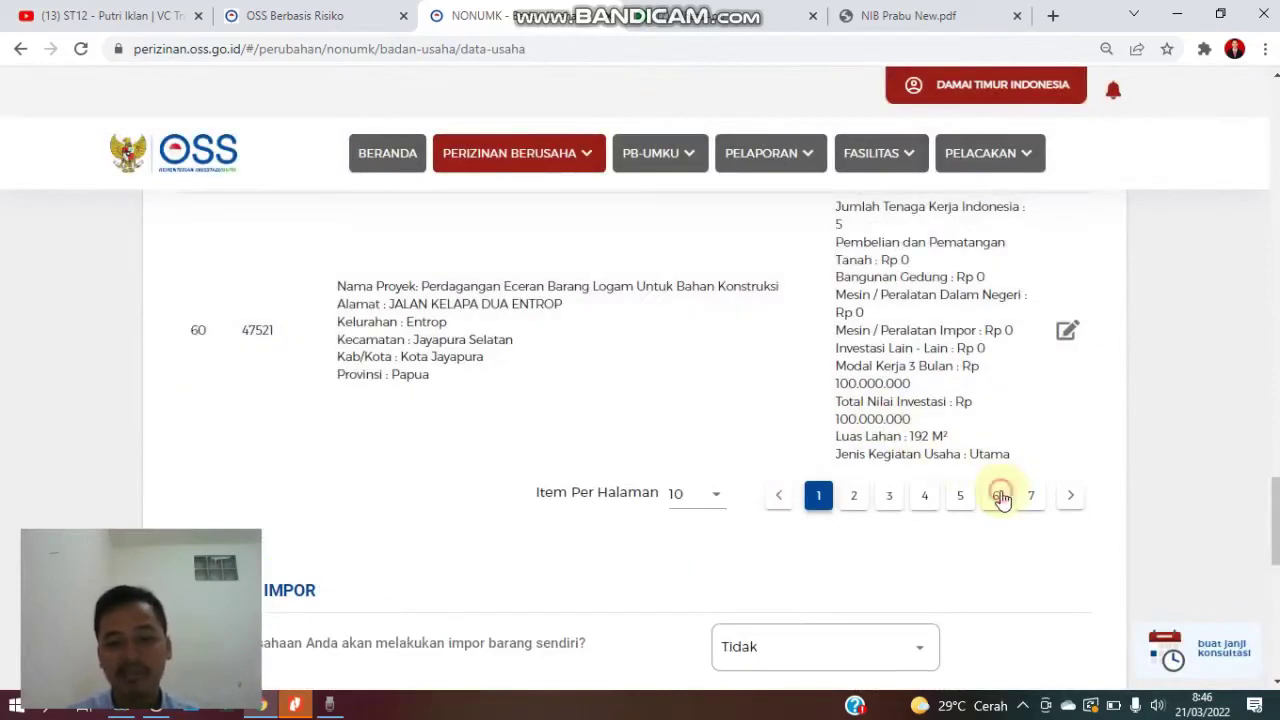
{"action": "left_click", "coordinate": [996, 495]}
{"action": "scroll", "coordinate": [914, 466], "scroll_direction": "up", "scroll_amount": 5}
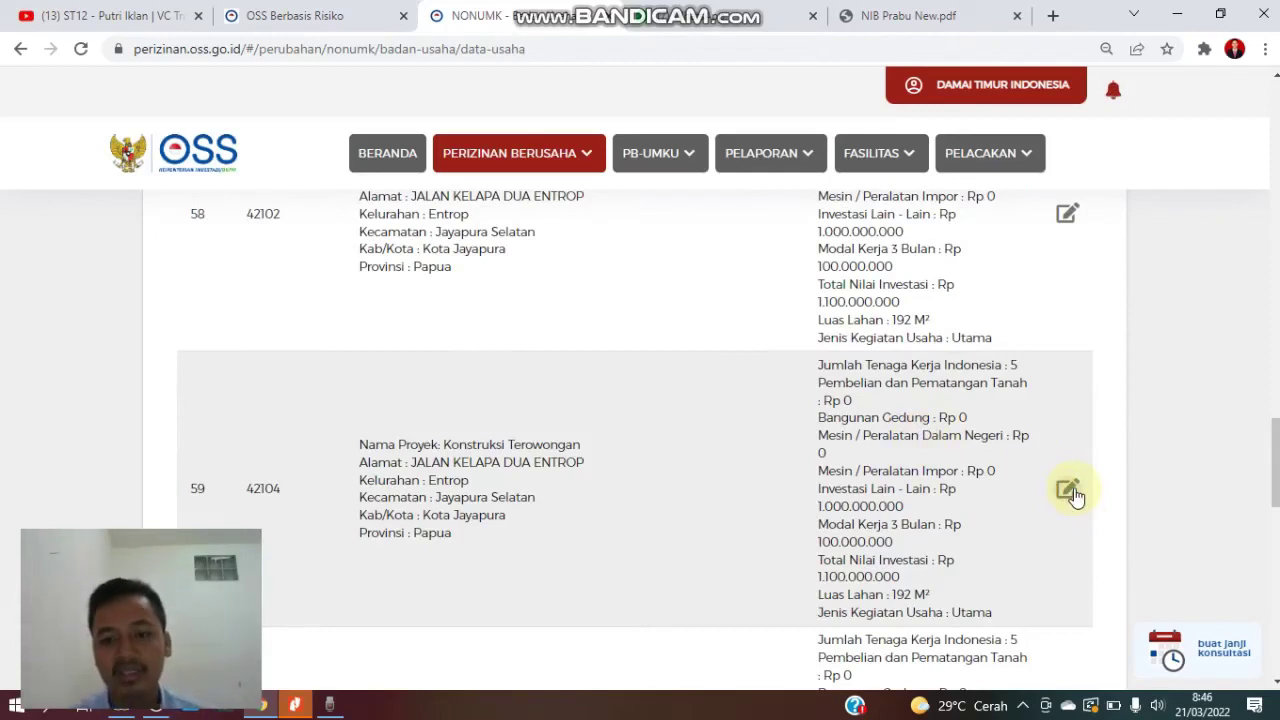
{"action": "left_click", "coordinate": [1064, 492]}
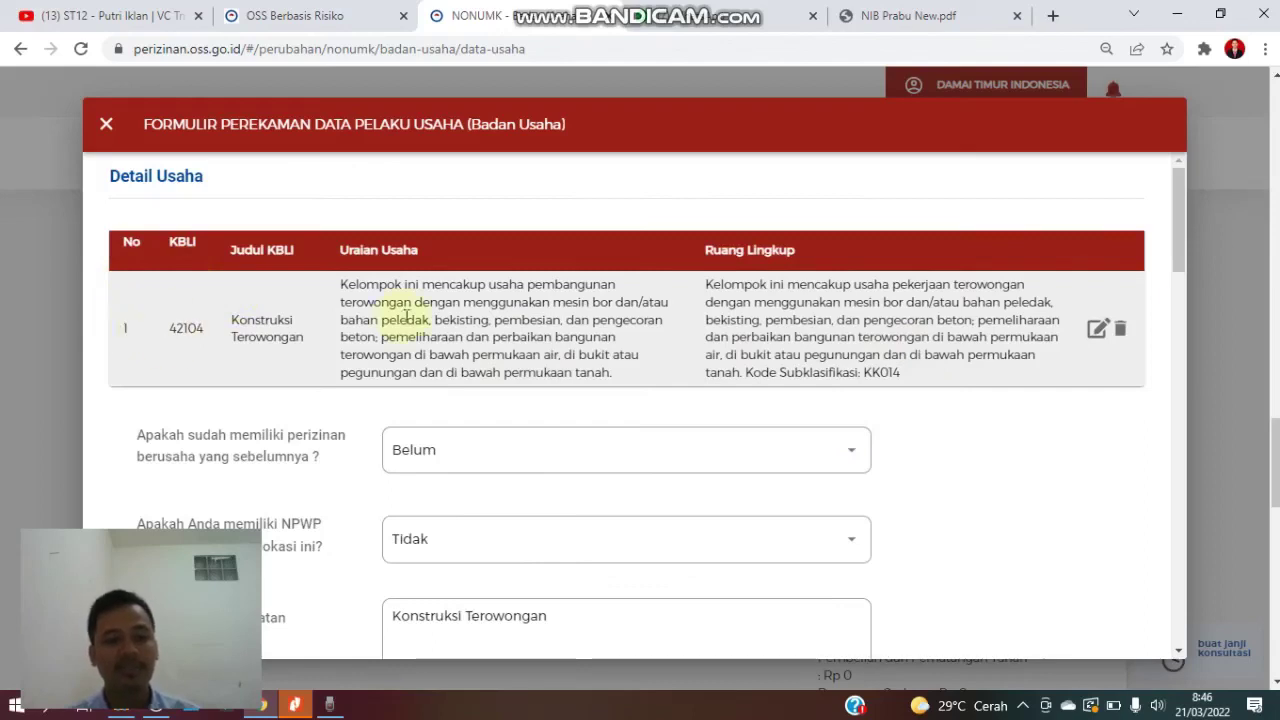
- Review the record's form, close it, and return to the BERANDA dashboard
{"action": "scroll", "coordinate": [646, 343], "scroll_direction": "down", "scroll_amount": 2}
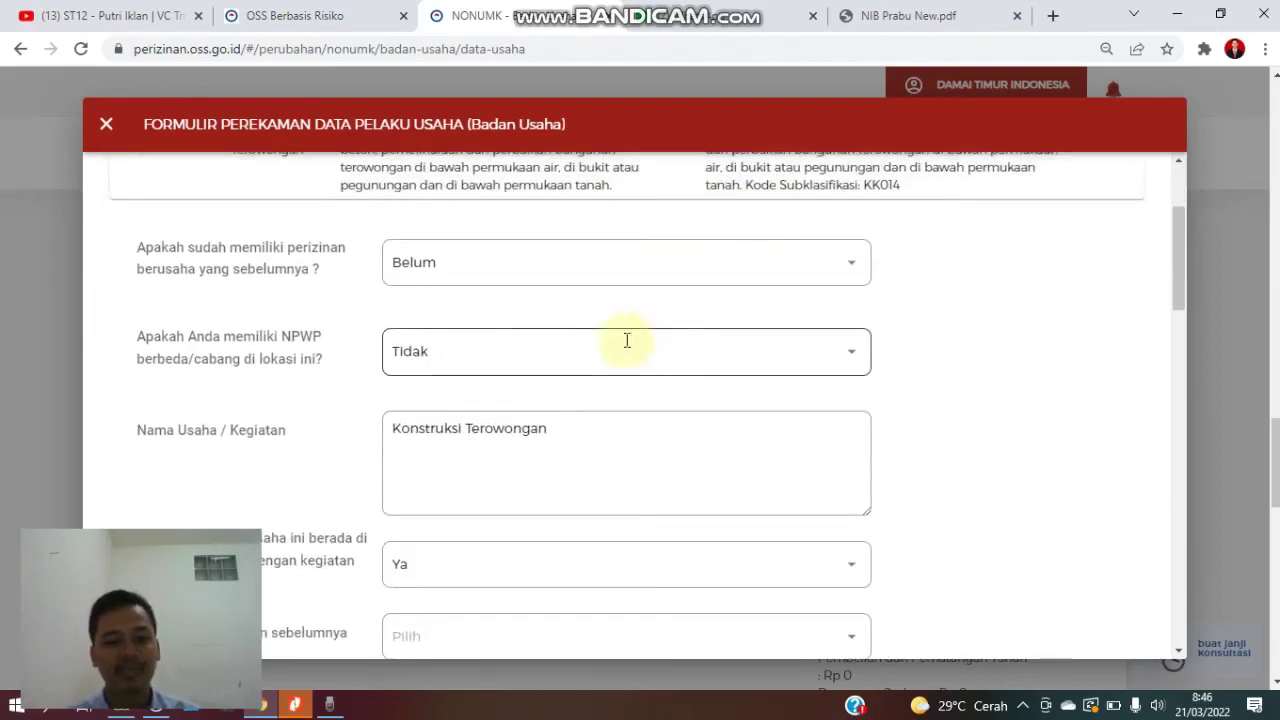
{"action": "scroll", "coordinate": [514, 315], "scroll_direction": "down", "scroll_amount": 12}
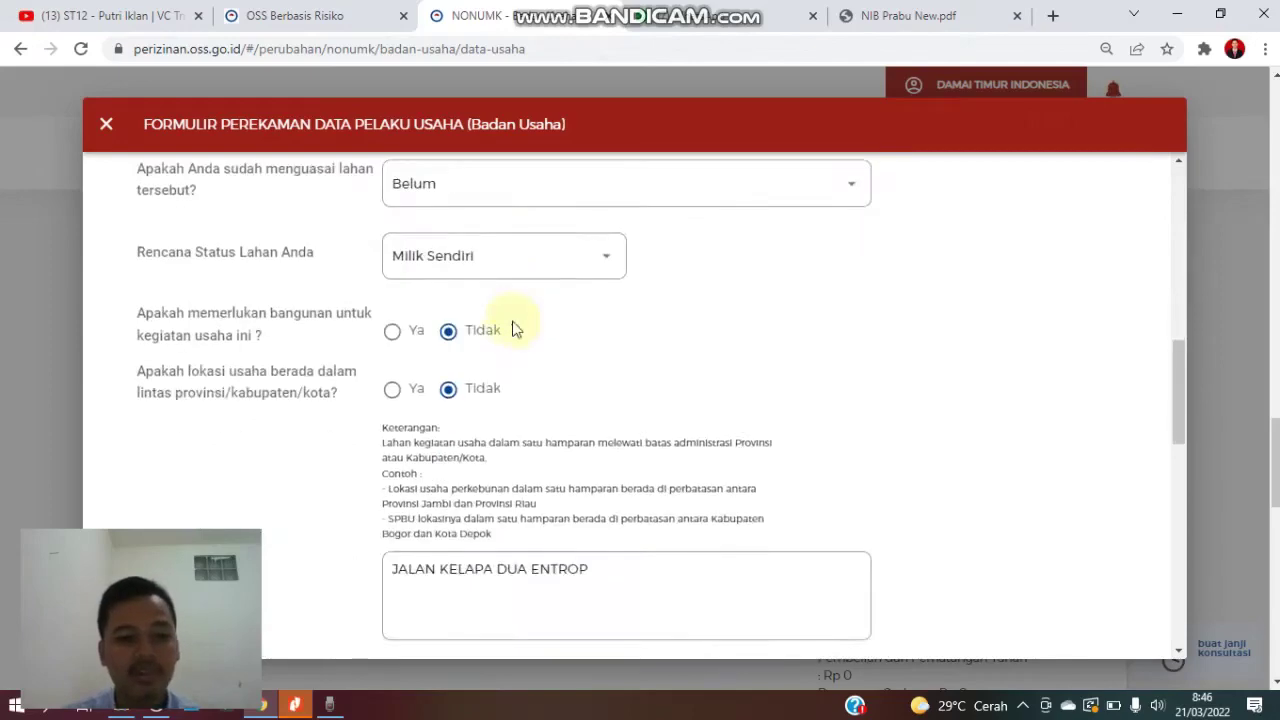
{"action": "scroll", "coordinate": [514, 326], "scroll_direction": "down", "scroll_amount": 3}
{"action": "scroll", "coordinate": [564, 334], "scroll_direction": "down", "scroll_amount": 2}
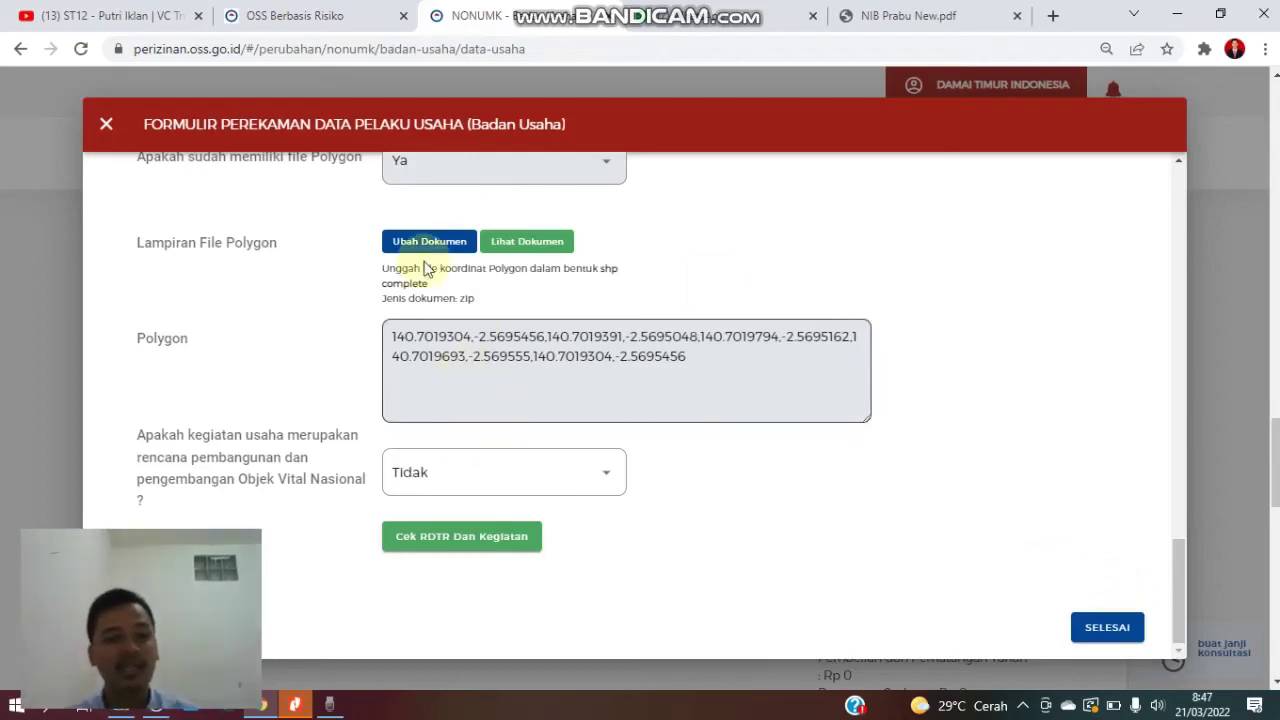
{"action": "left_click", "coordinate": [108, 130]}
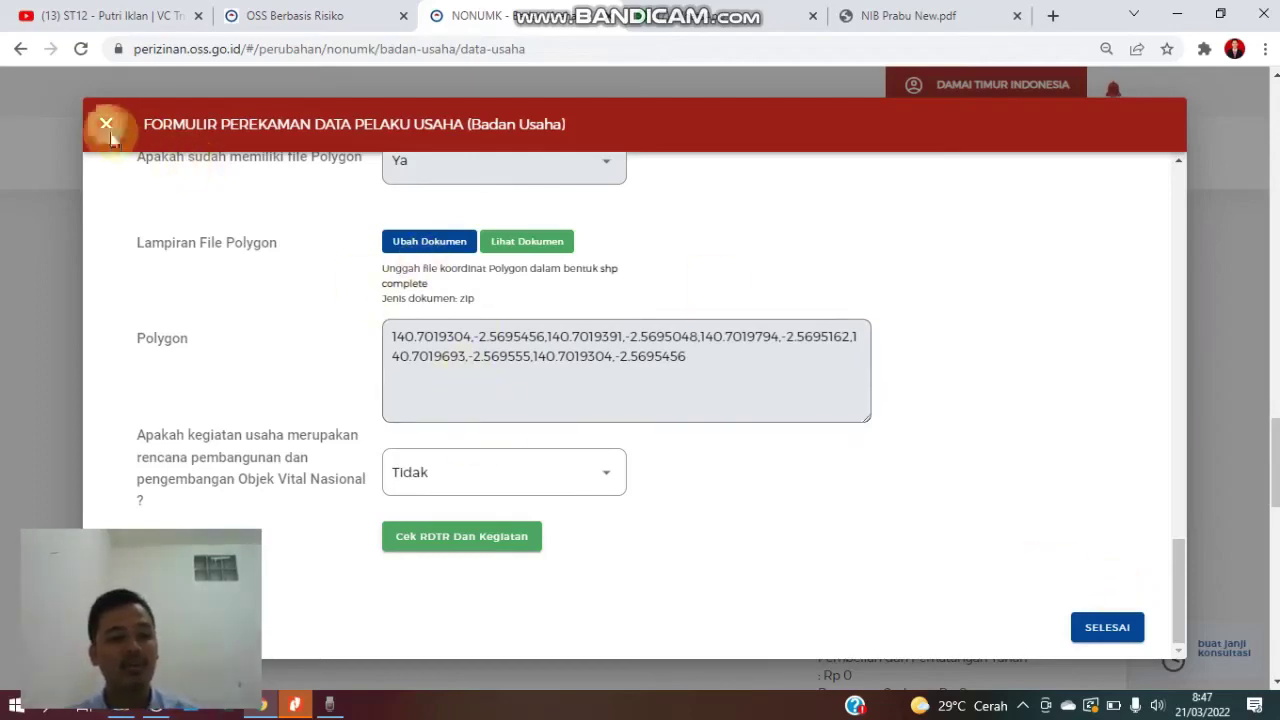
{"action": "left_click", "coordinate": [390, 157]}
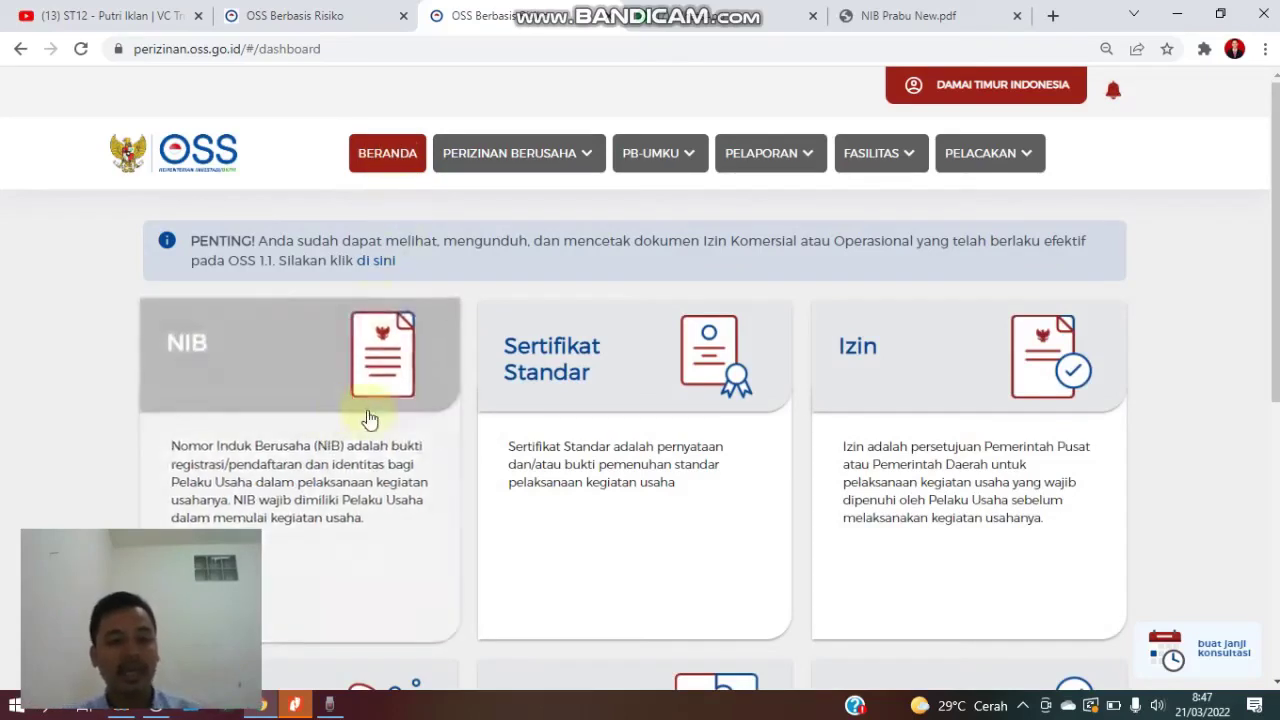
- Start a new PB-UMKU application and process the supporting licence for KBLI 41016
{"action": "left_click", "coordinate": [655, 158]}
{"action": "left_click", "coordinate": [672, 201]}
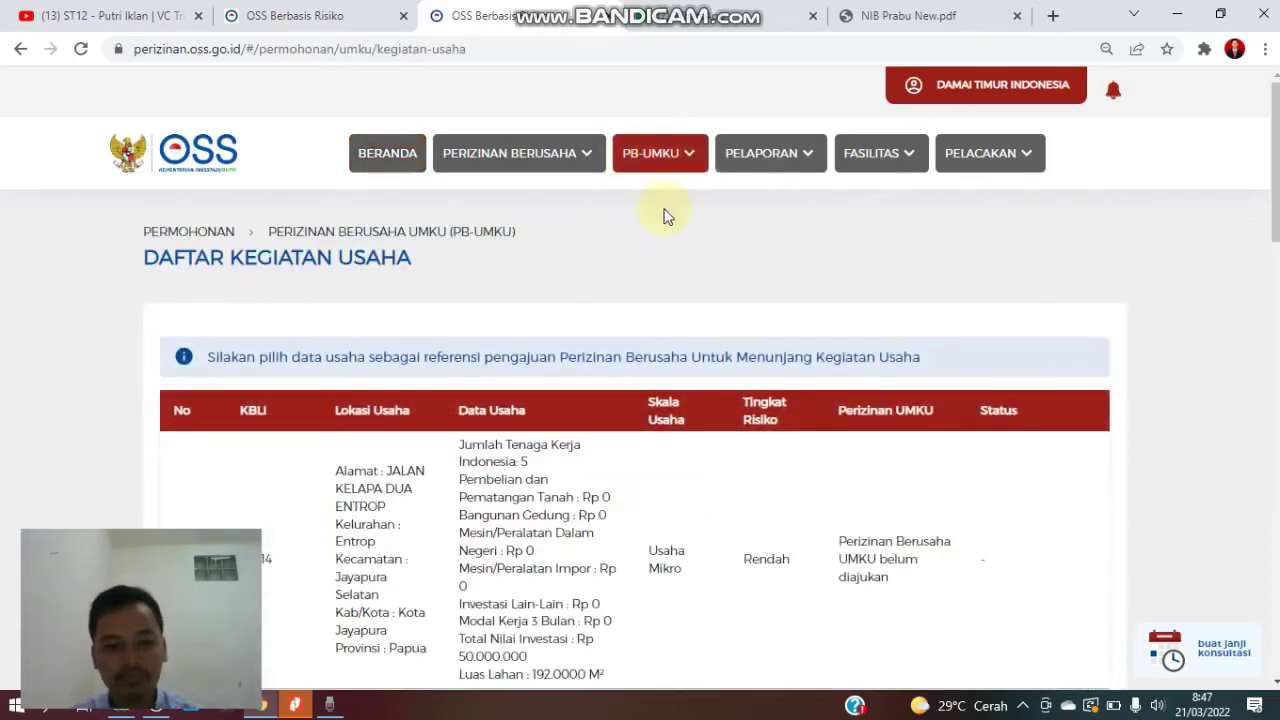
{"action": "scroll", "coordinate": [657, 270], "scroll_direction": "down", "scroll_amount": 9}
{"action": "scroll", "coordinate": [575, 312], "scroll_direction": "up", "scroll_amount": 4}
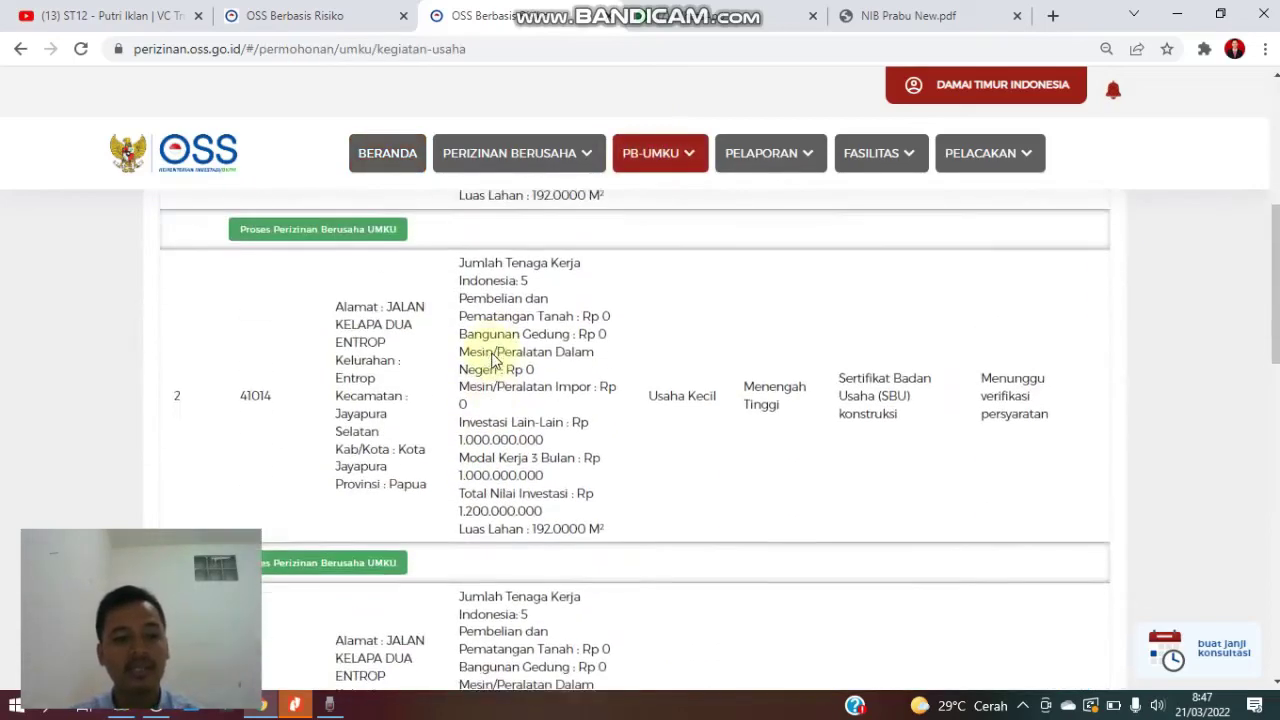
{"action": "scroll", "coordinate": [400, 406], "scroll_direction": "down", "scroll_amount": 3}
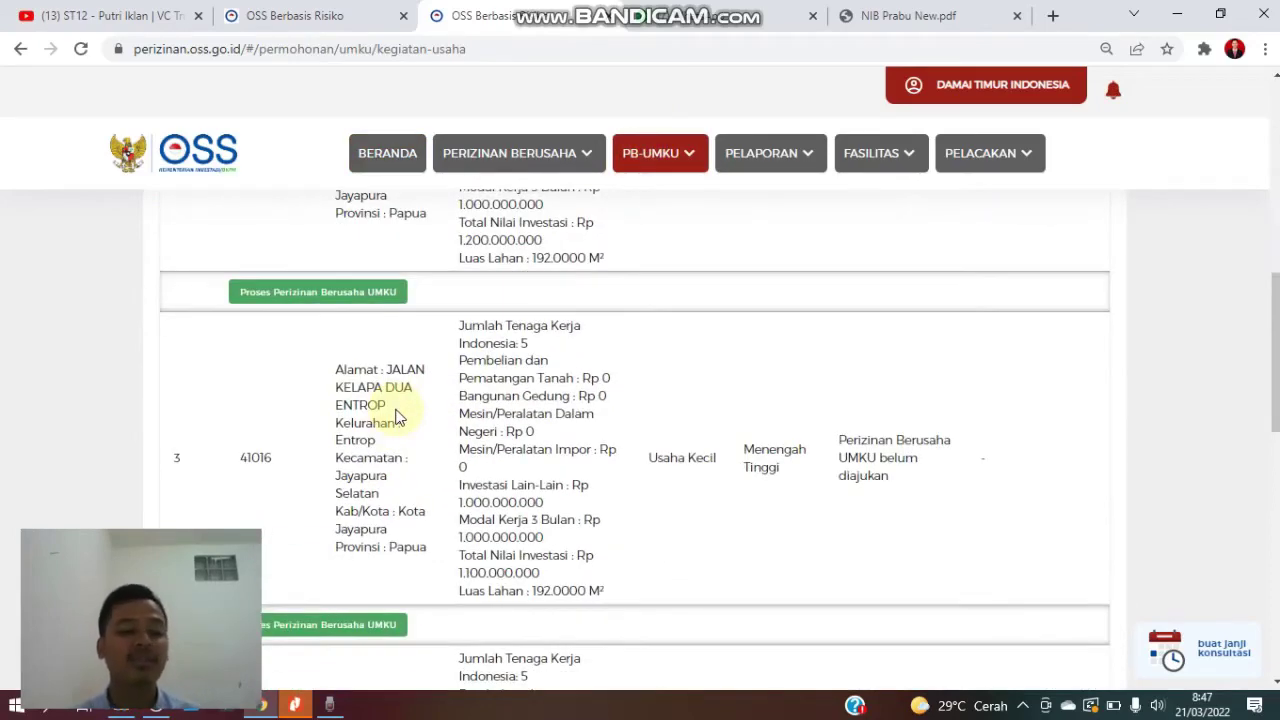
{"action": "scroll", "coordinate": [395, 440], "scroll_direction": "down", "scroll_amount": 3}
{"action": "scroll", "coordinate": [395, 440], "scroll_direction": "down", "scroll_amount": 4}
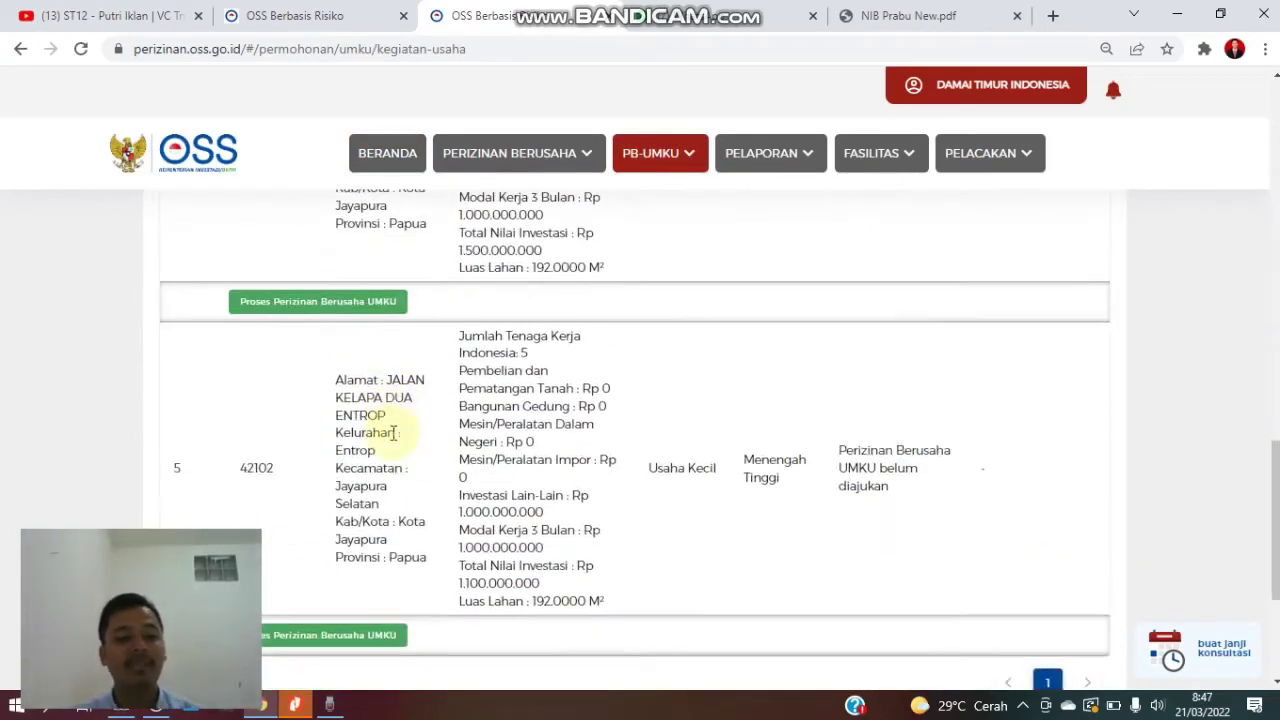
{"action": "scroll", "coordinate": [393, 432], "scroll_direction": "down", "scroll_amount": 3}
{"action": "scroll", "coordinate": [391, 431], "scroll_direction": "up", "scroll_amount": 2}
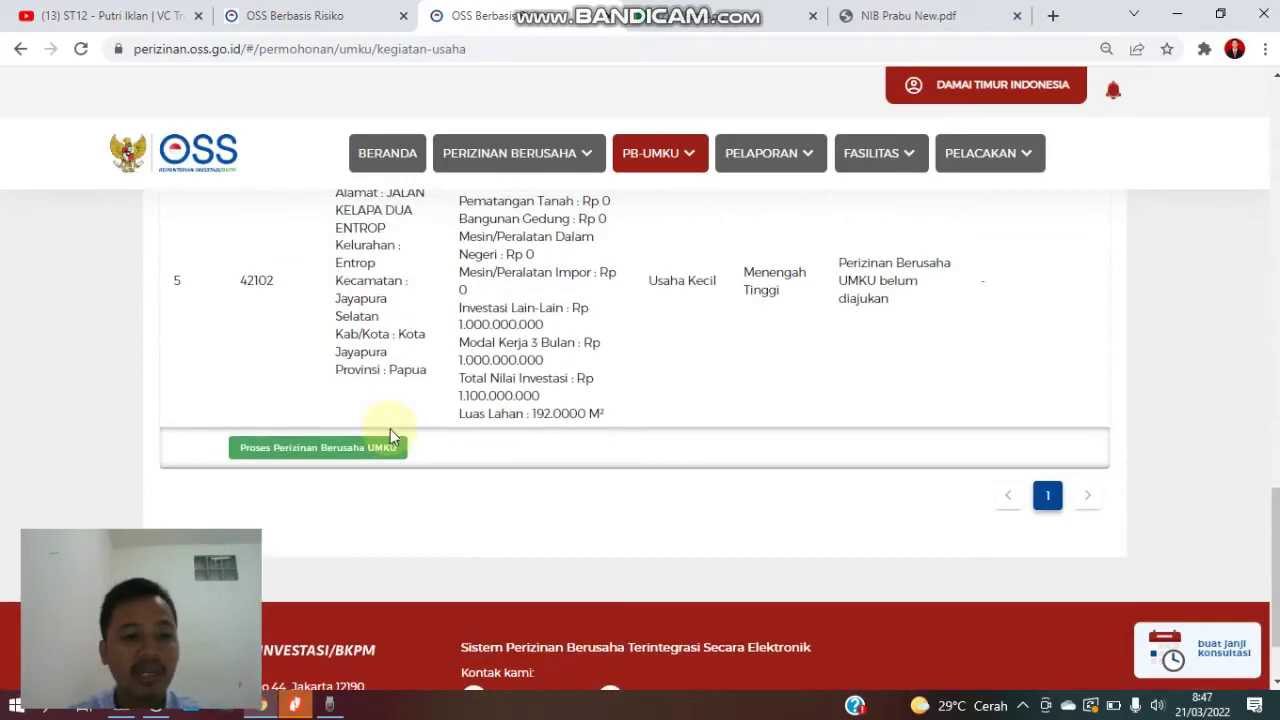
{"action": "scroll", "coordinate": [393, 438], "scroll_direction": "up", "scroll_amount": 2}
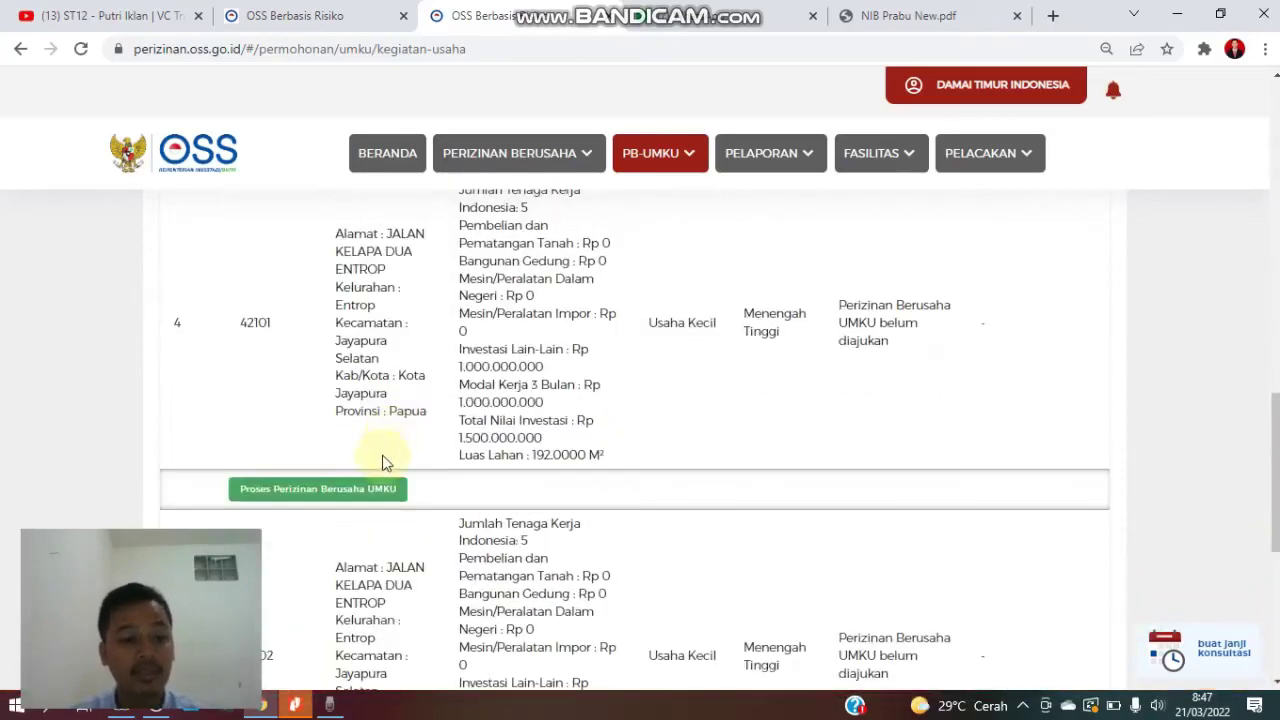
{"action": "scroll", "coordinate": [383, 463], "scroll_direction": "up", "scroll_amount": 5}
{"action": "scroll", "coordinate": [383, 463], "scroll_direction": "up", "scroll_amount": 1}
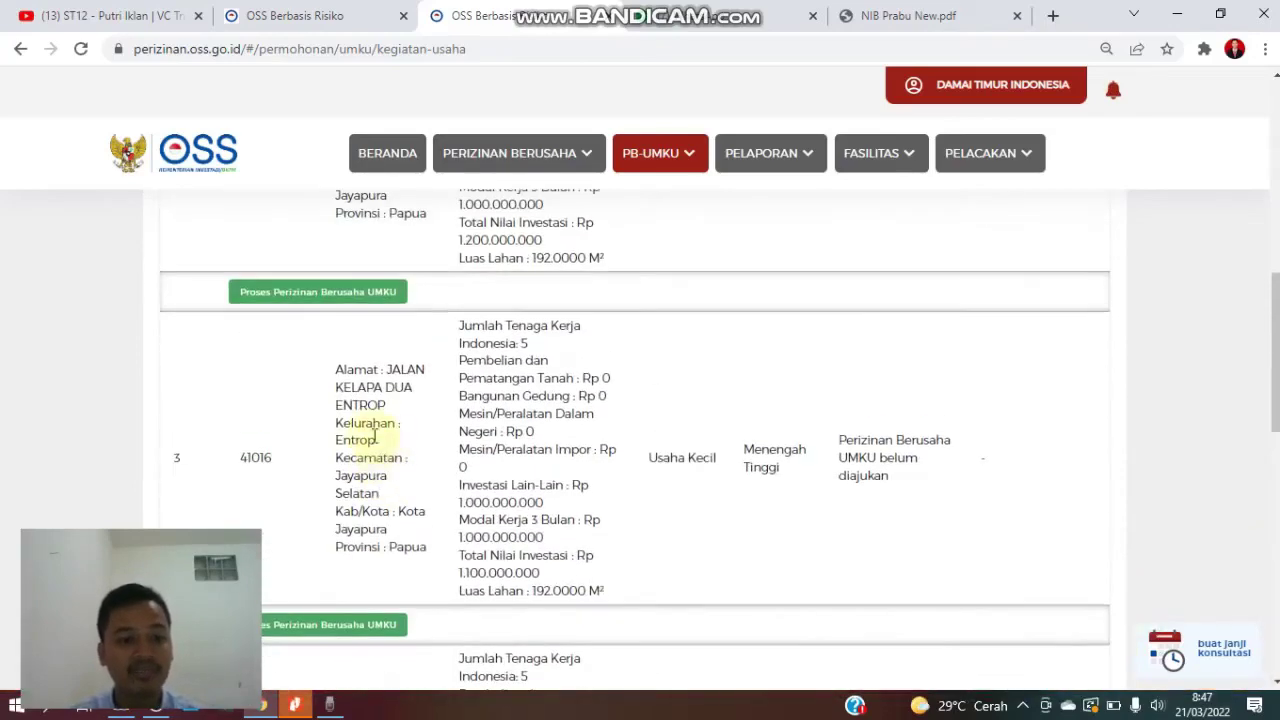
{"action": "left_click", "coordinate": [294, 626]}
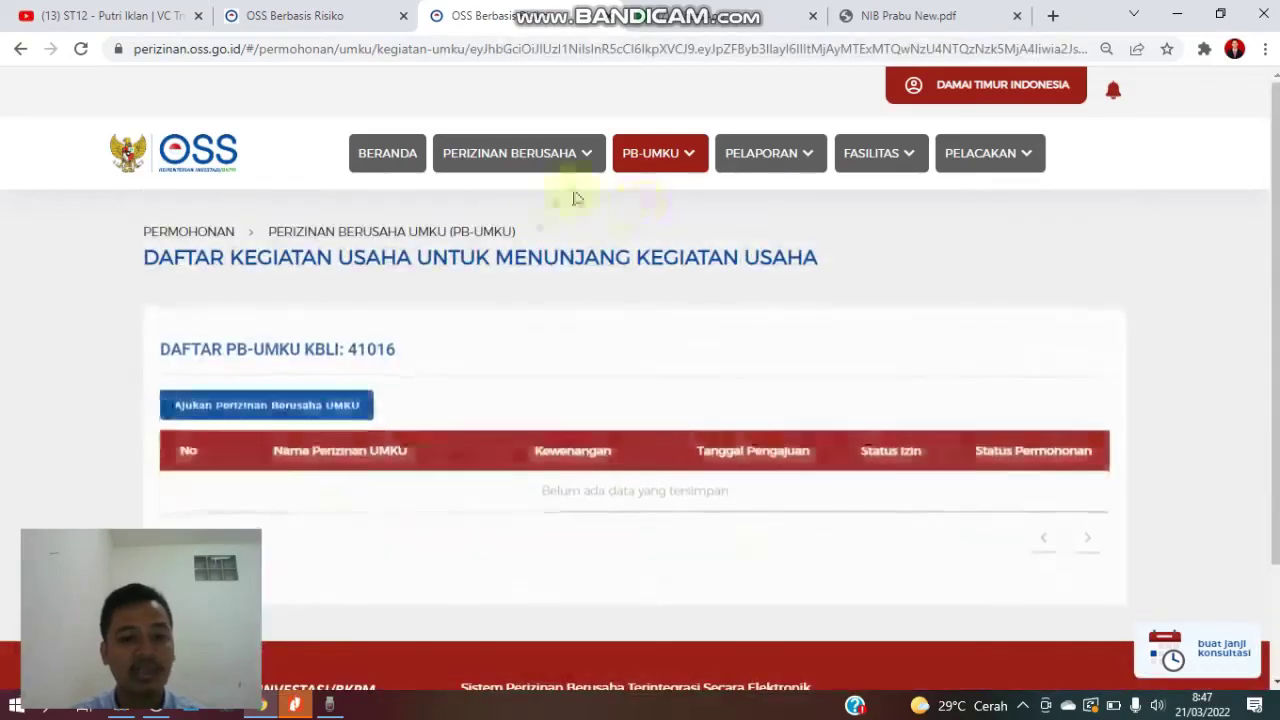
- Begin a PB-UMKU application and tick the SBU konstruksi certificate
{"action": "left_click", "coordinate": [265, 408]}
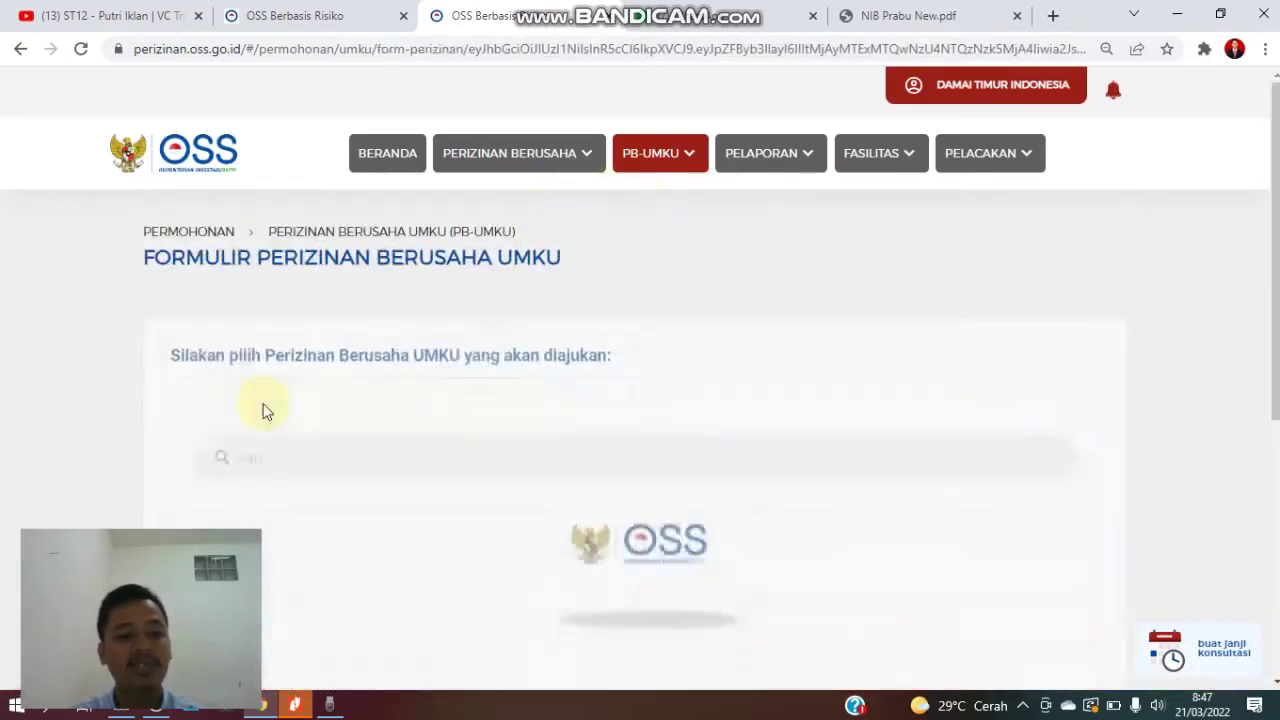
{"action": "scroll", "coordinate": [300, 430], "scroll_direction": "down", "scroll_amount": 2}
{"action": "scroll", "coordinate": [320, 400], "scroll_direction": "down", "scroll_amount": 2}
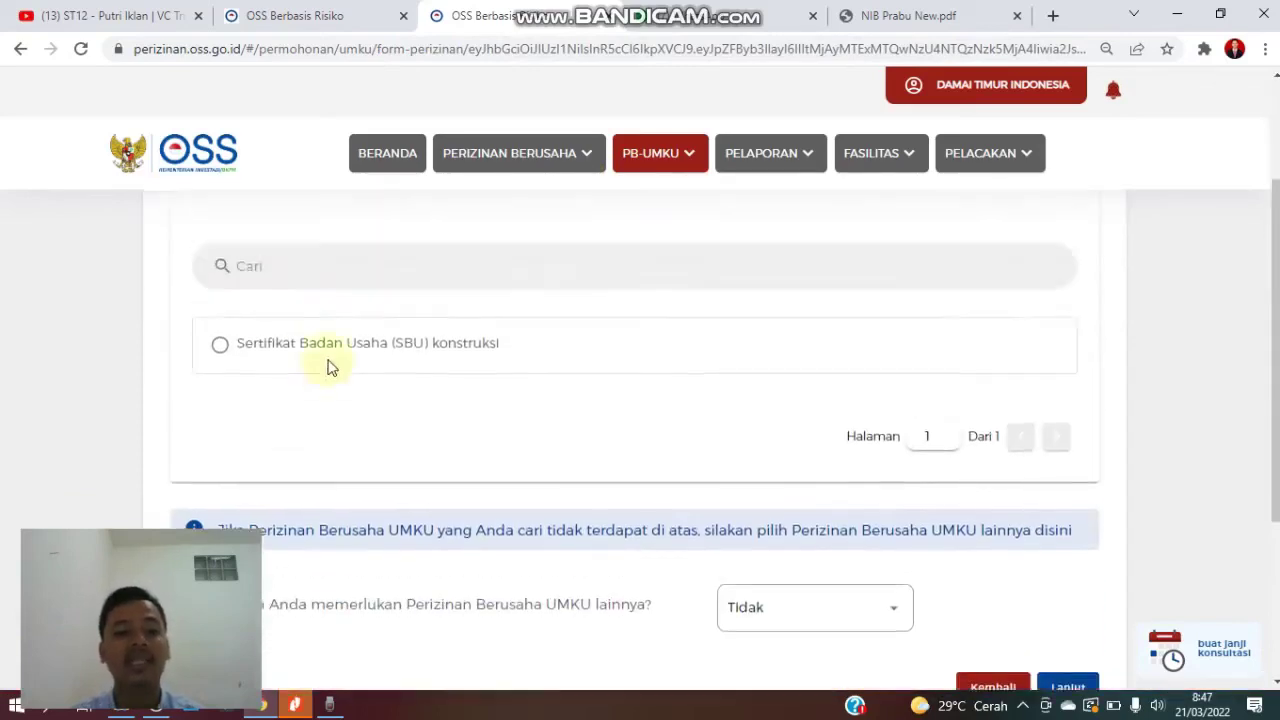
{"action": "scroll", "coordinate": [623, 471], "scroll_direction": "up", "scroll_amount": 2}
{"action": "left_click", "coordinate": [451, 441]}
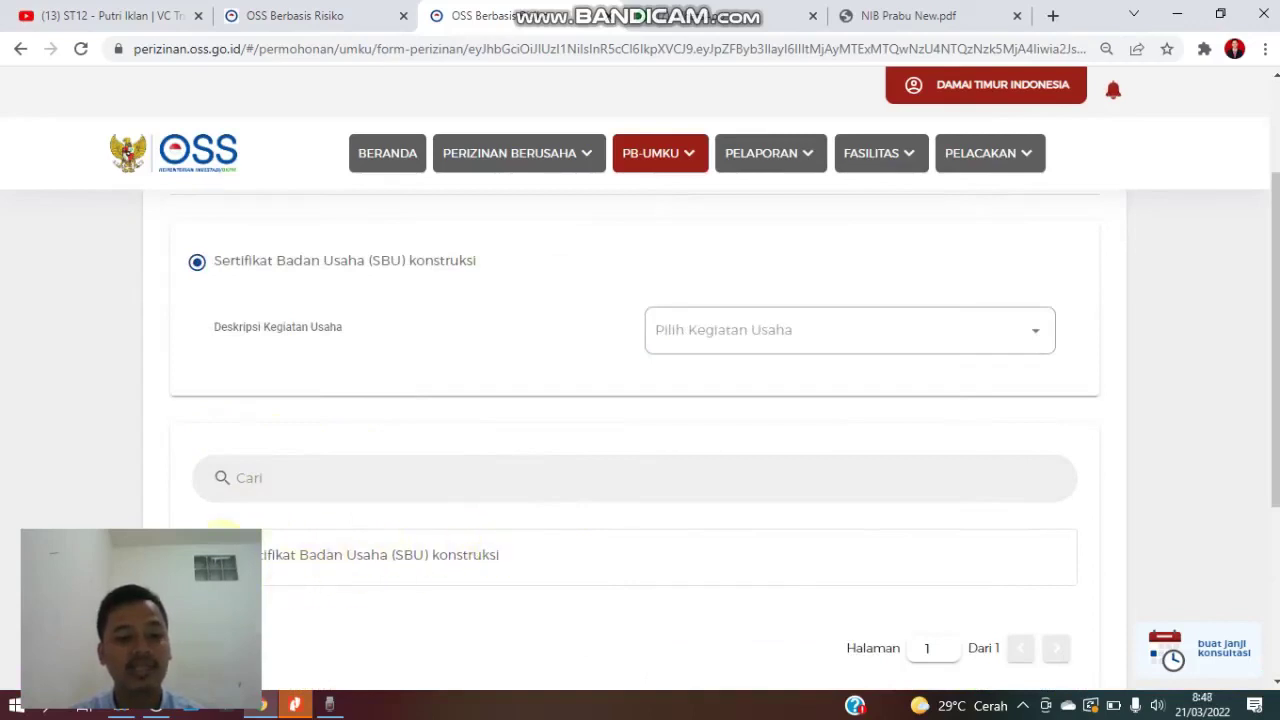
- Choose Seluruh as the activity description, submit, and open the requirements in the ministry's system
{"action": "left_click", "coordinate": [834, 343]}
{"action": "left_click", "coordinate": [788, 383]}
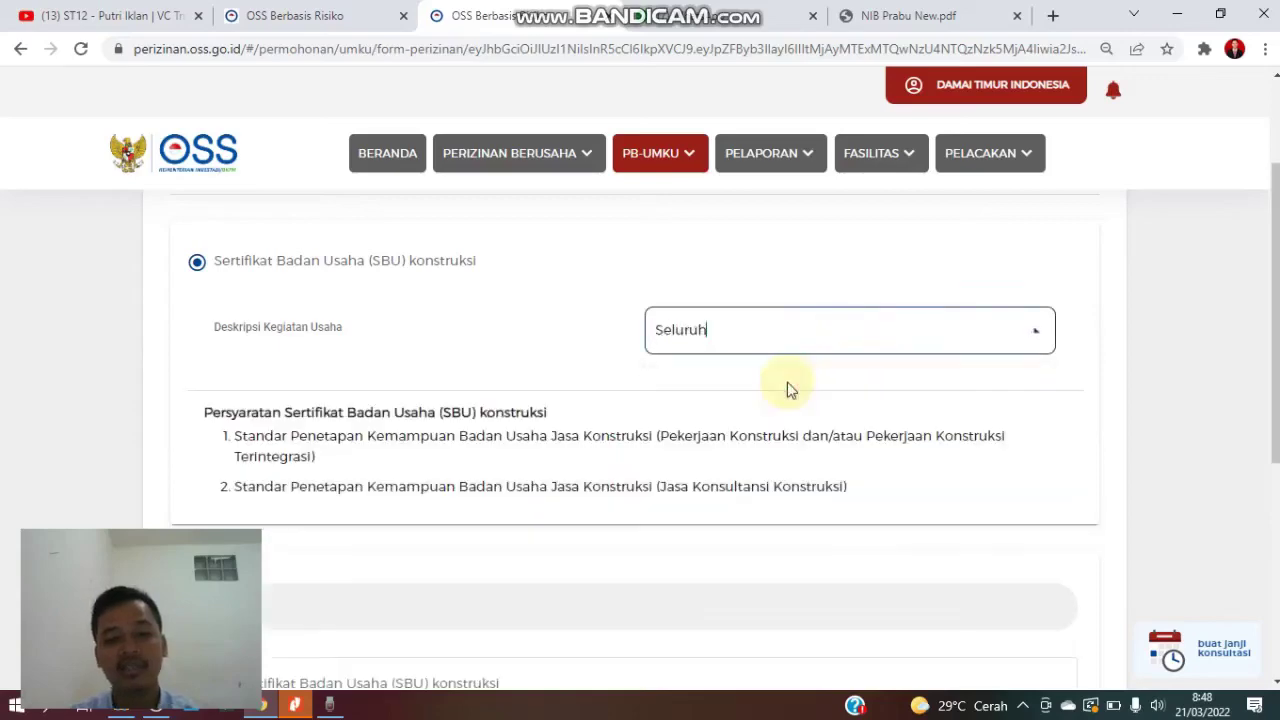
{"action": "scroll", "coordinate": [526, 409], "scroll_direction": "down", "scroll_amount": 4}
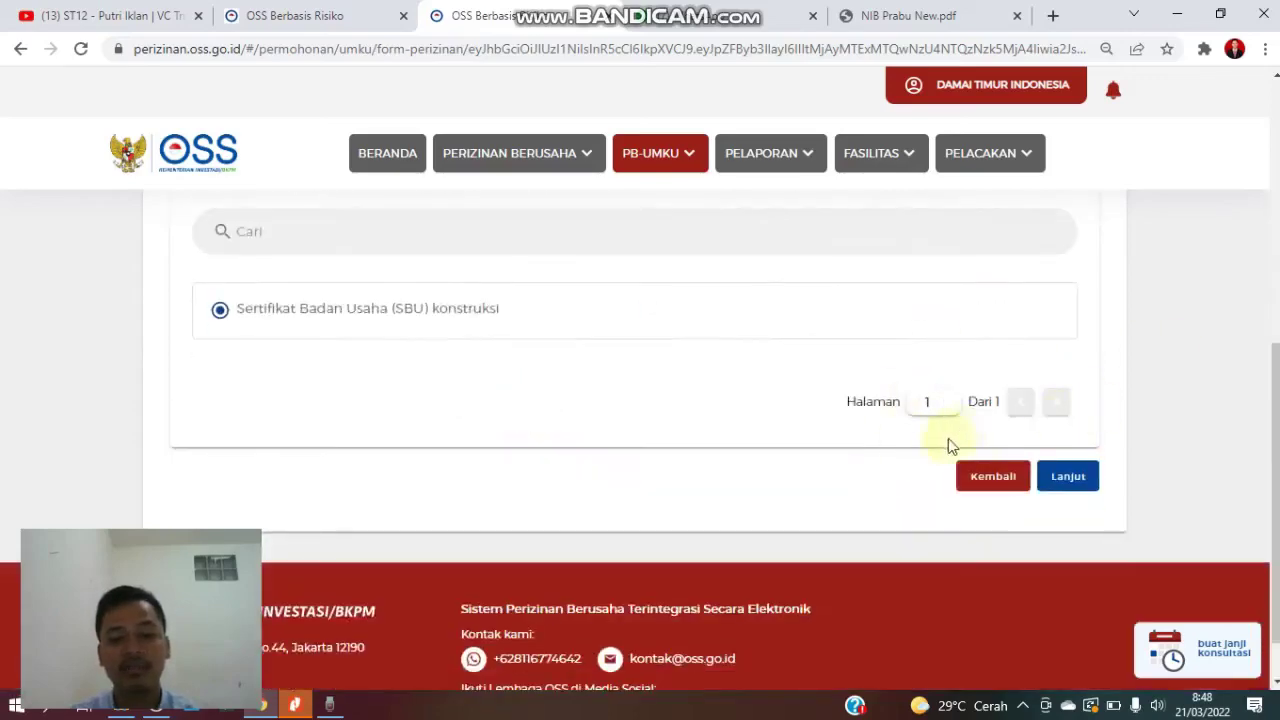
{"action": "left_click", "coordinate": [1050, 481]}
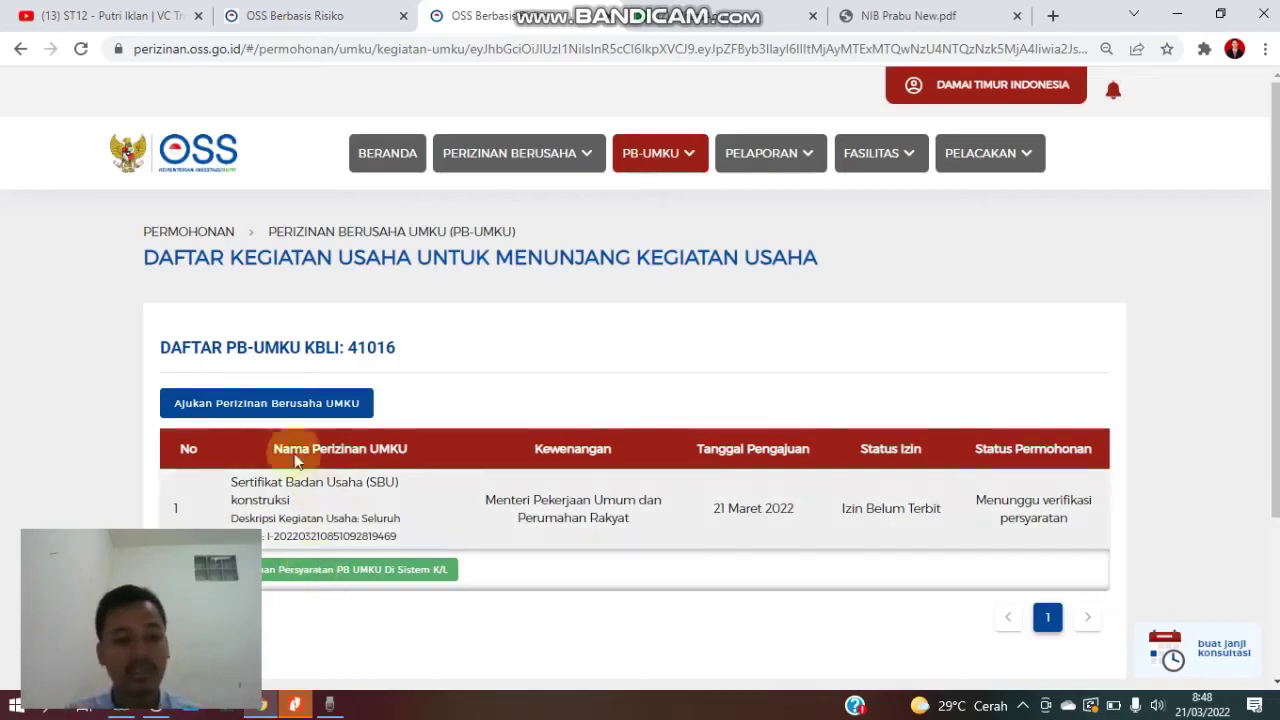
{"action": "left_click", "coordinate": [331, 567]}
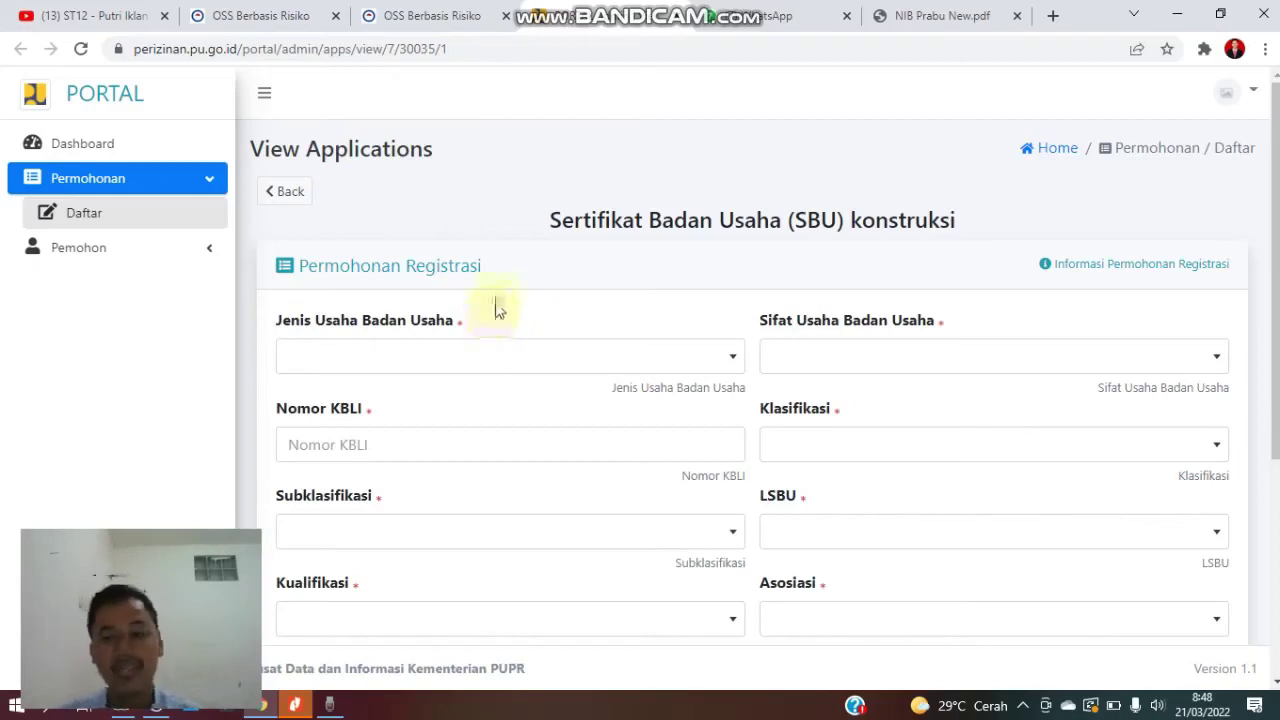
- Open the Jenis Usaha Badan Usaha dropdown on the SBU konstruksi form
{"action": "left_click", "coordinate": [626, 365]}
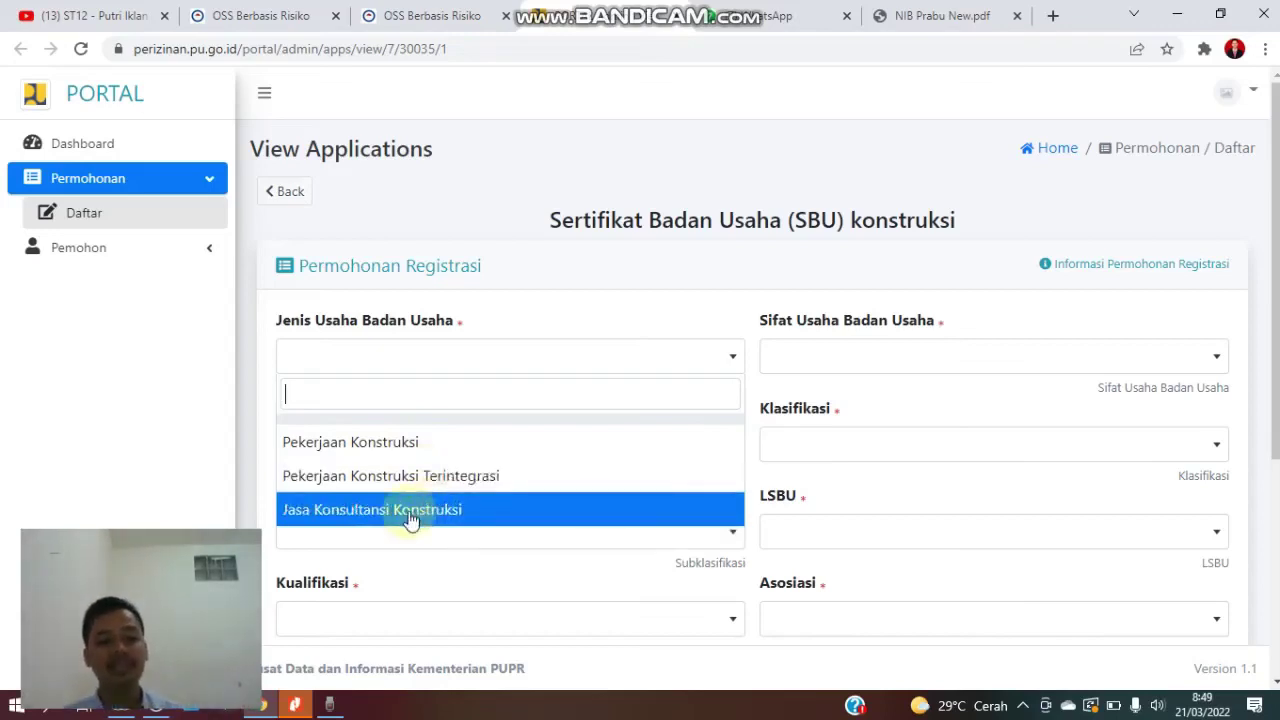
- Set the business type to Pekerjaan Konstruksi, KBLI 42102, and business nature Umum
{"action": "left_click", "coordinate": [424, 444]}
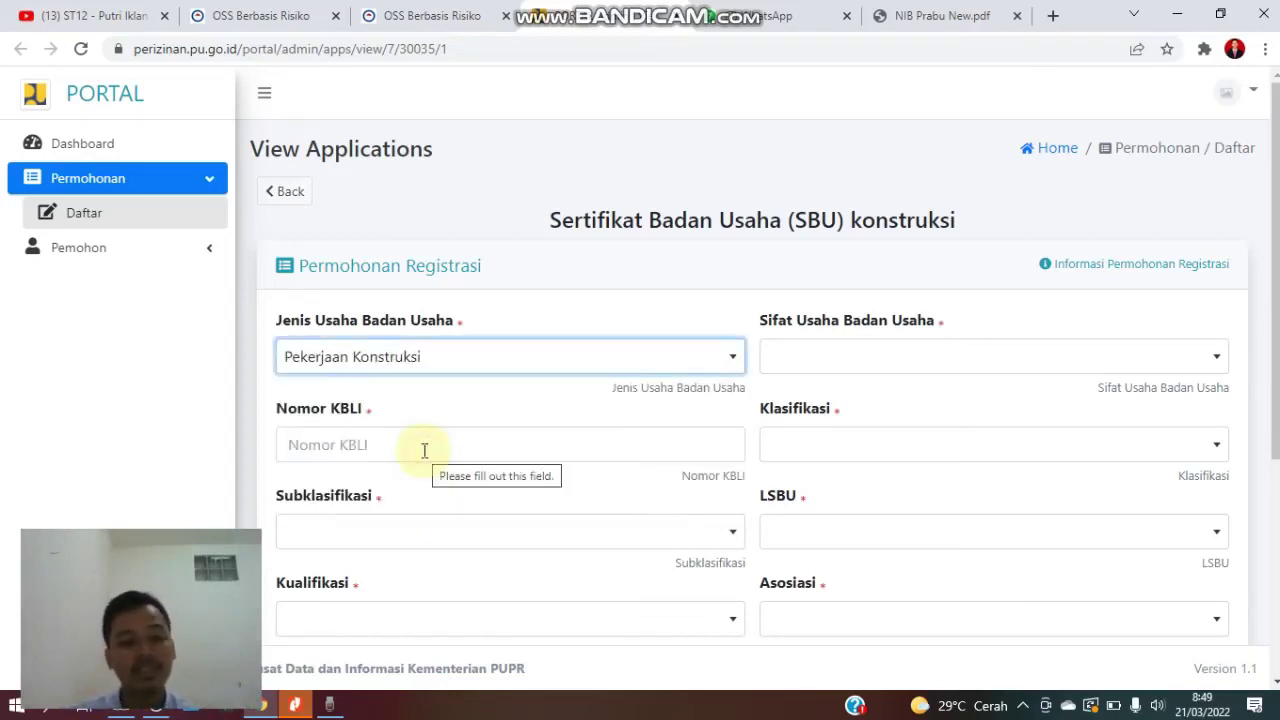
{"action": "left_click", "coordinate": [424, 450]}
{"action": "type", "text": "42102"}
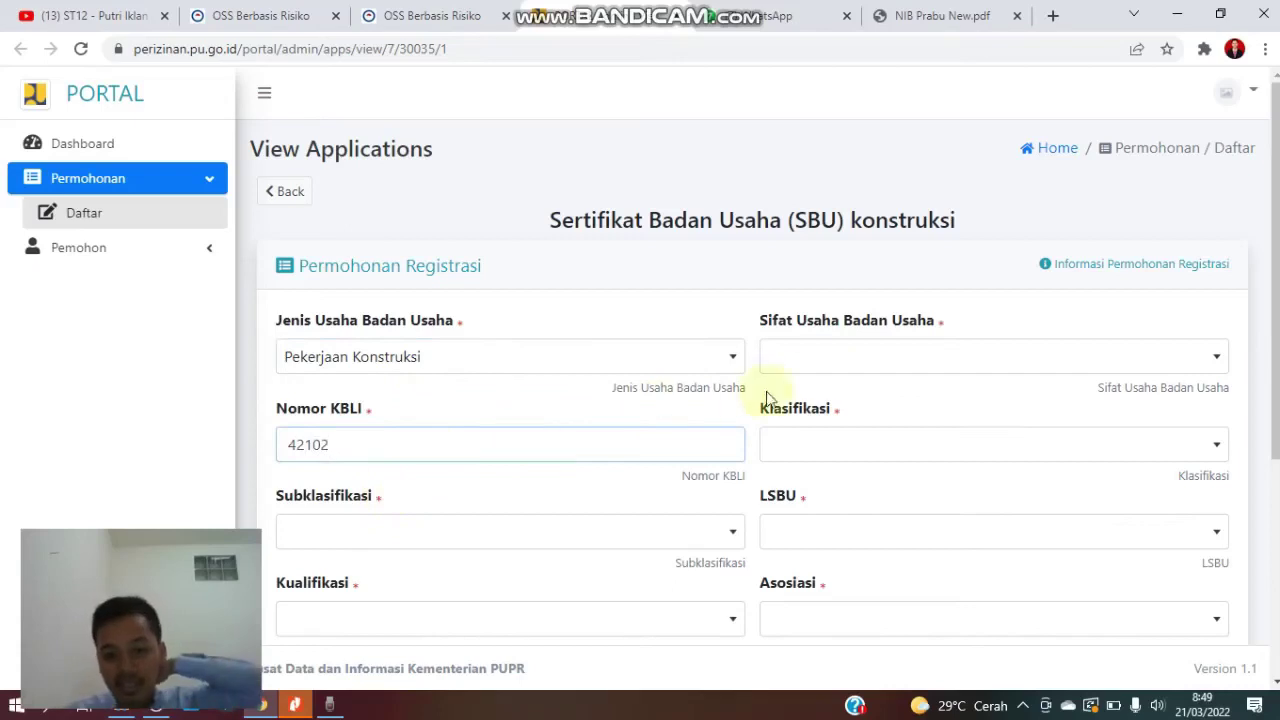
{"action": "left_click", "coordinate": [826, 378]}
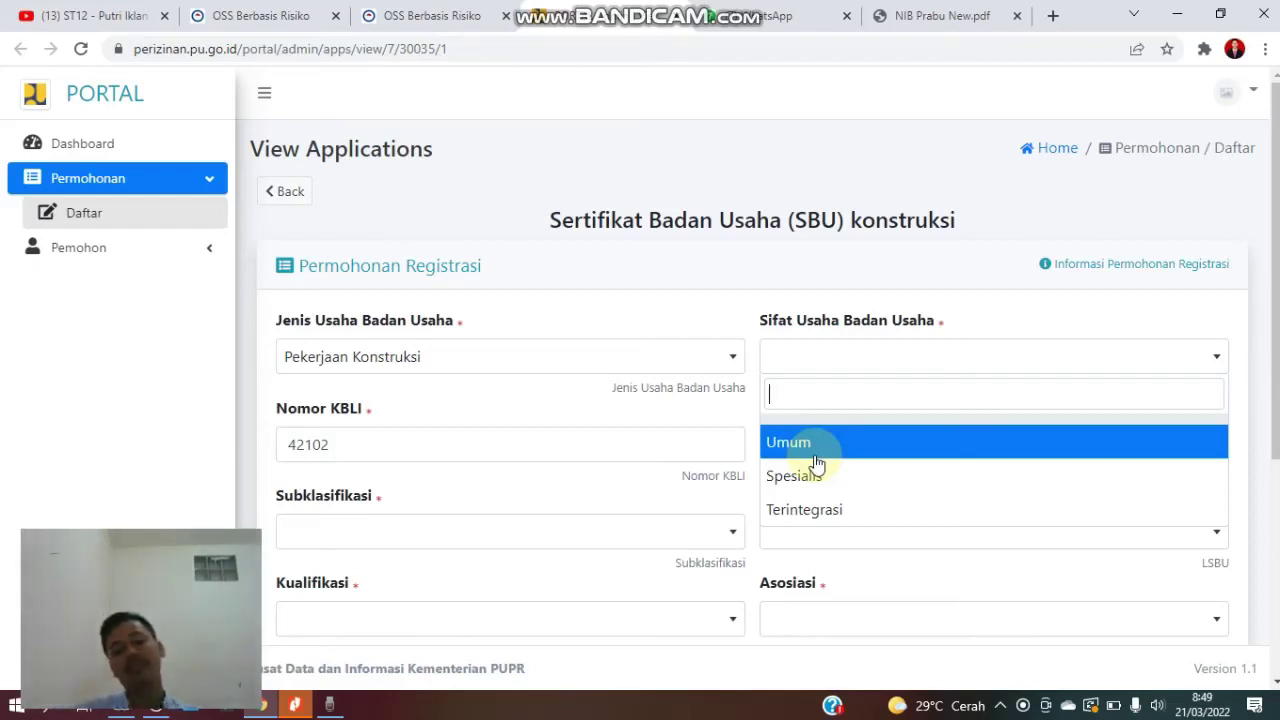
{"action": "left_click", "coordinate": [814, 455]}
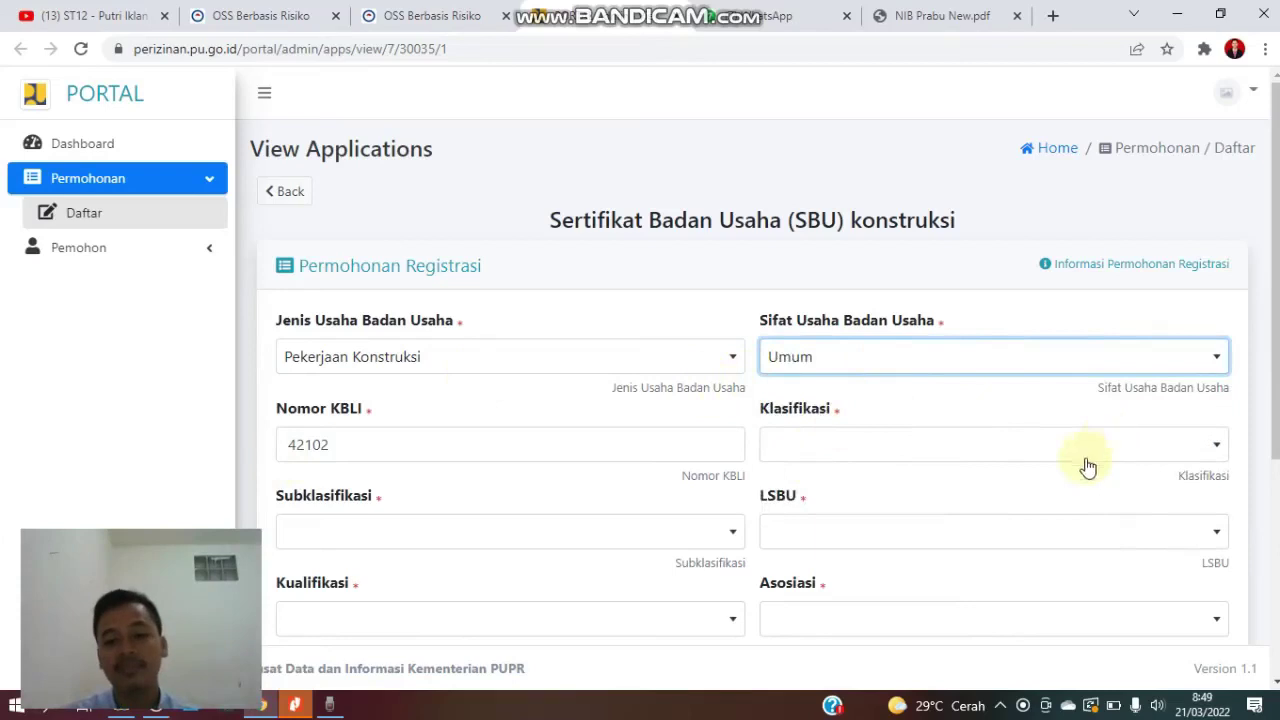
- Choose BS-Bangunan Sipil as the classification
{"action": "left_click", "coordinate": [1007, 455]}
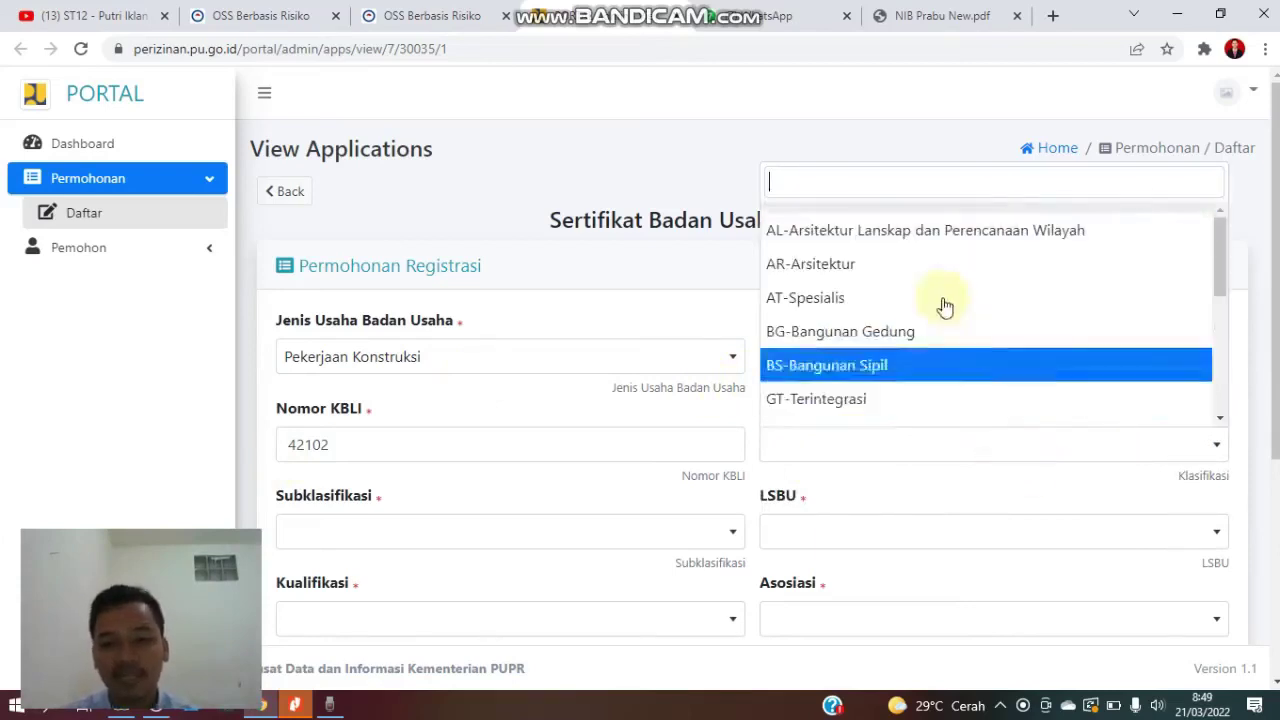
{"action": "scroll", "coordinate": [908, 287], "scroll_direction": "down", "scroll_amount": 2}
{"action": "scroll", "coordinate": [908, 294], "scroll_direction": "up", "scroll_amount": 2}
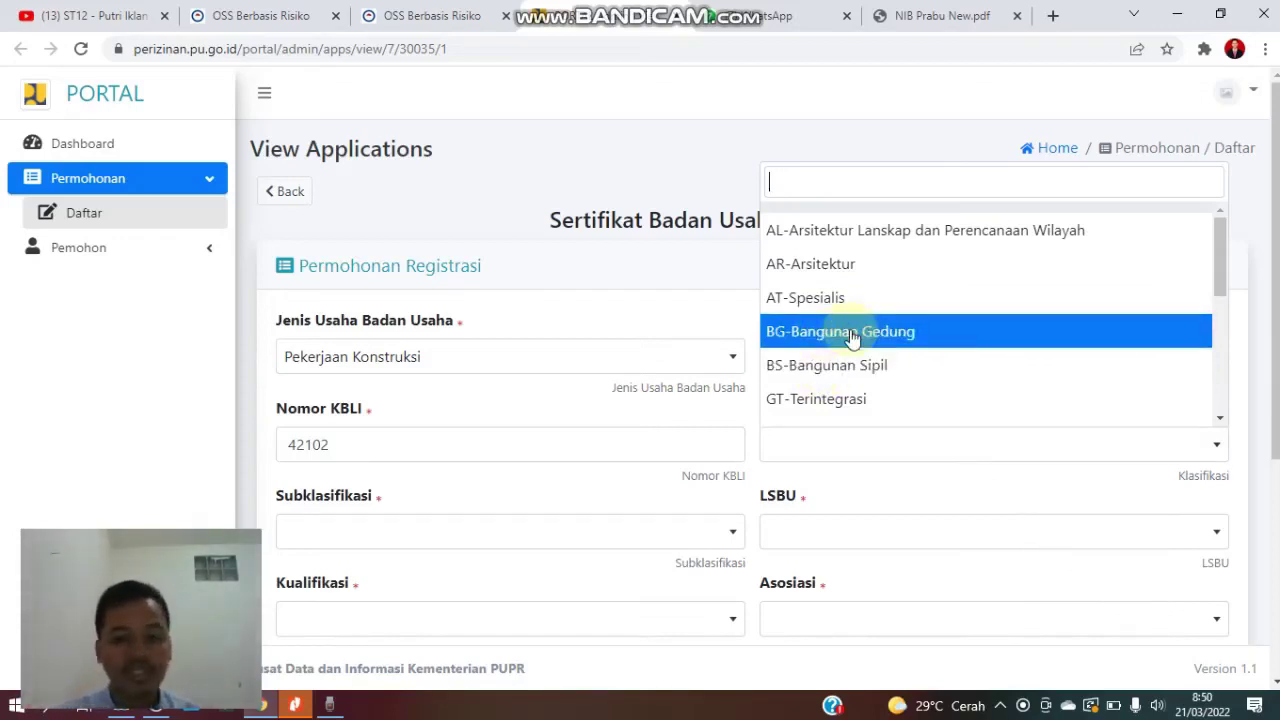
{"action": "scroll", "coordinate": [851, 338], "scroll_direction": "down", "scroll_amount": 3}
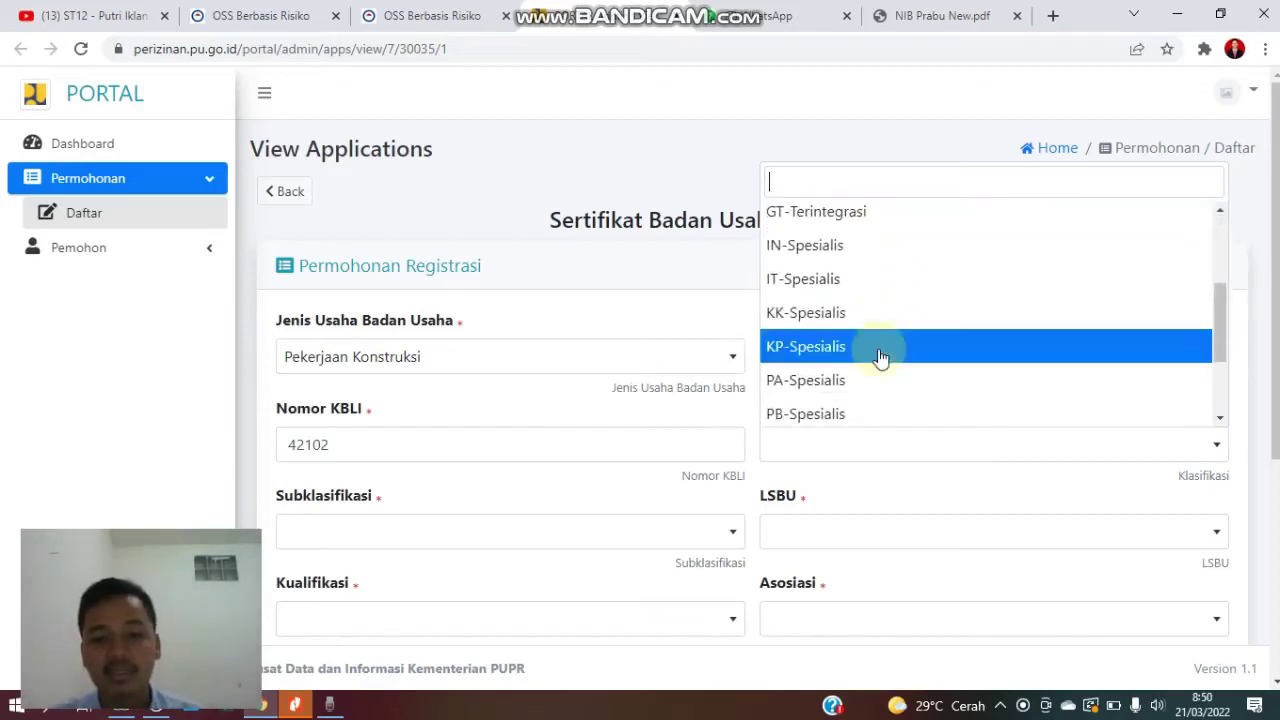
{"action": "scroll", "coordinate": [880, 358], "scroll_direction": "up", "scroll_amount": 2}
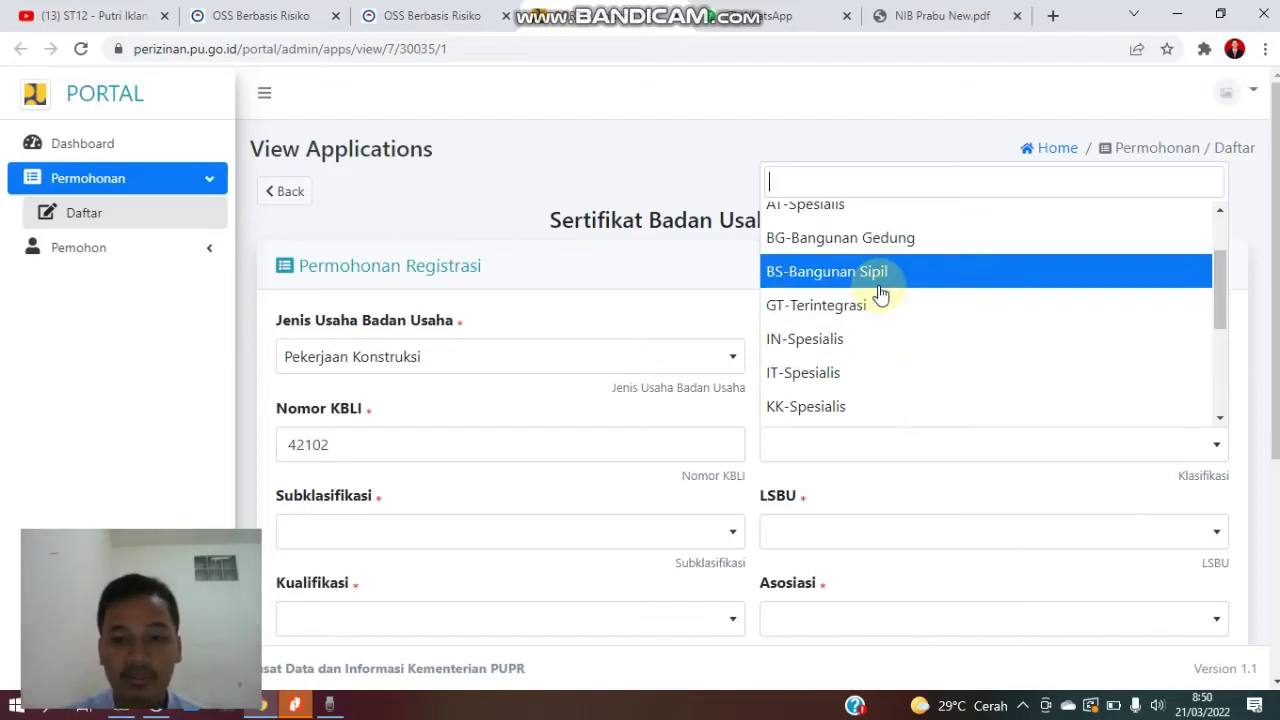
{"action": "left_click", "coordinate": [879, 287]}
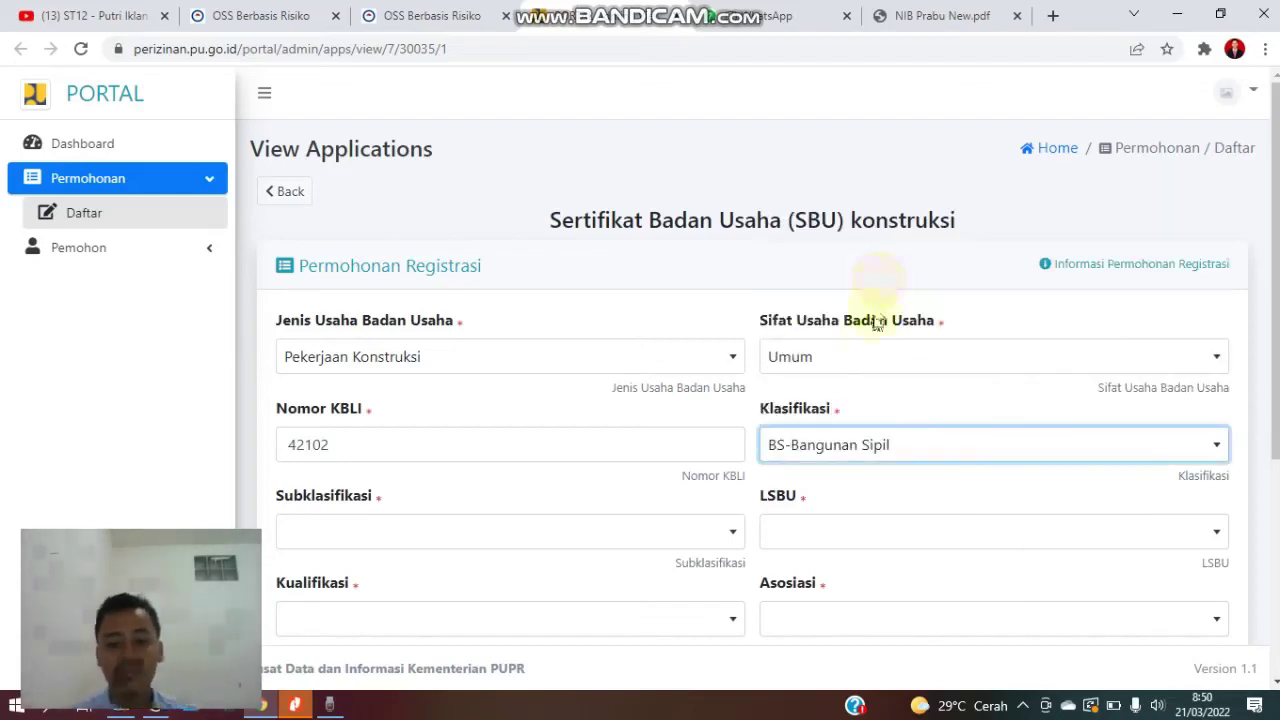
{"action": "scroll", "coordinate": [870, 330], "scroll_direction": "down", "scroll_amount": 2}
- Search subclassifications for 'sipi' and select AR003-Jasa Desain Interior pada Bangunan Gedung
{"action": "left_click", "coordinate": [609, 350]}
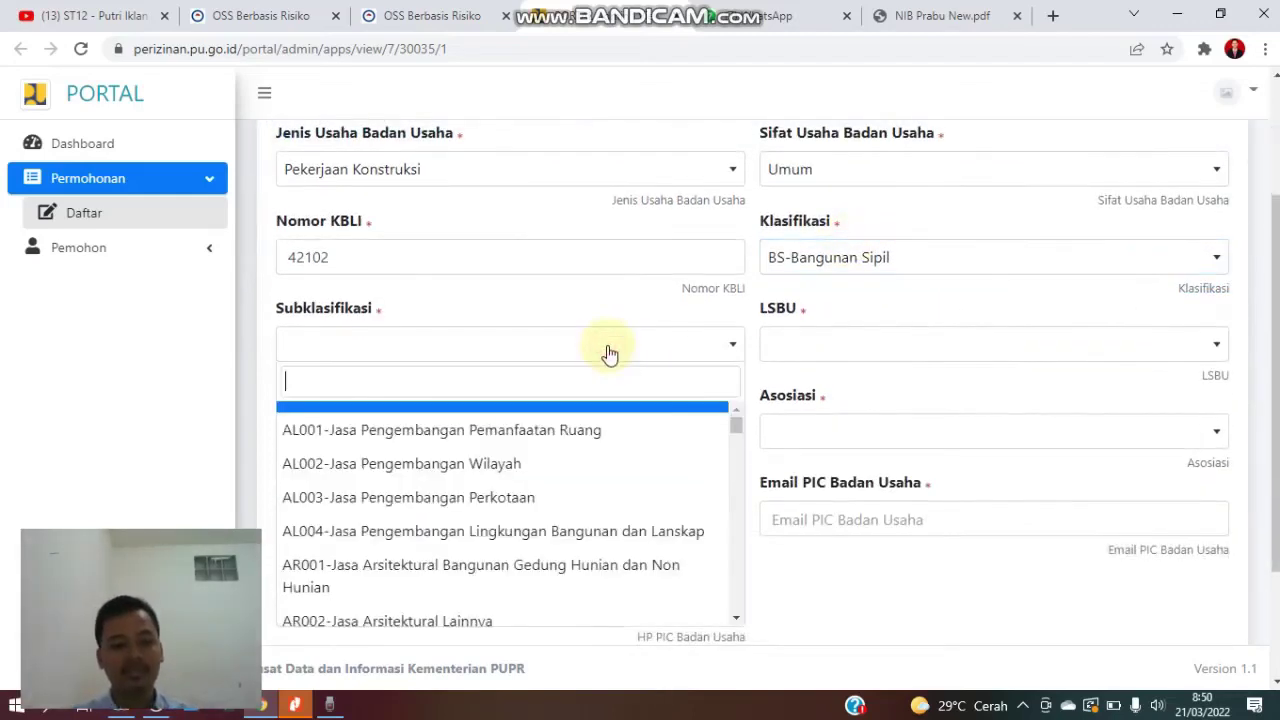
{"action": "scroll", "coordinate": [505, 500], "scroll_direction": "down", "scroll_amount": 5}
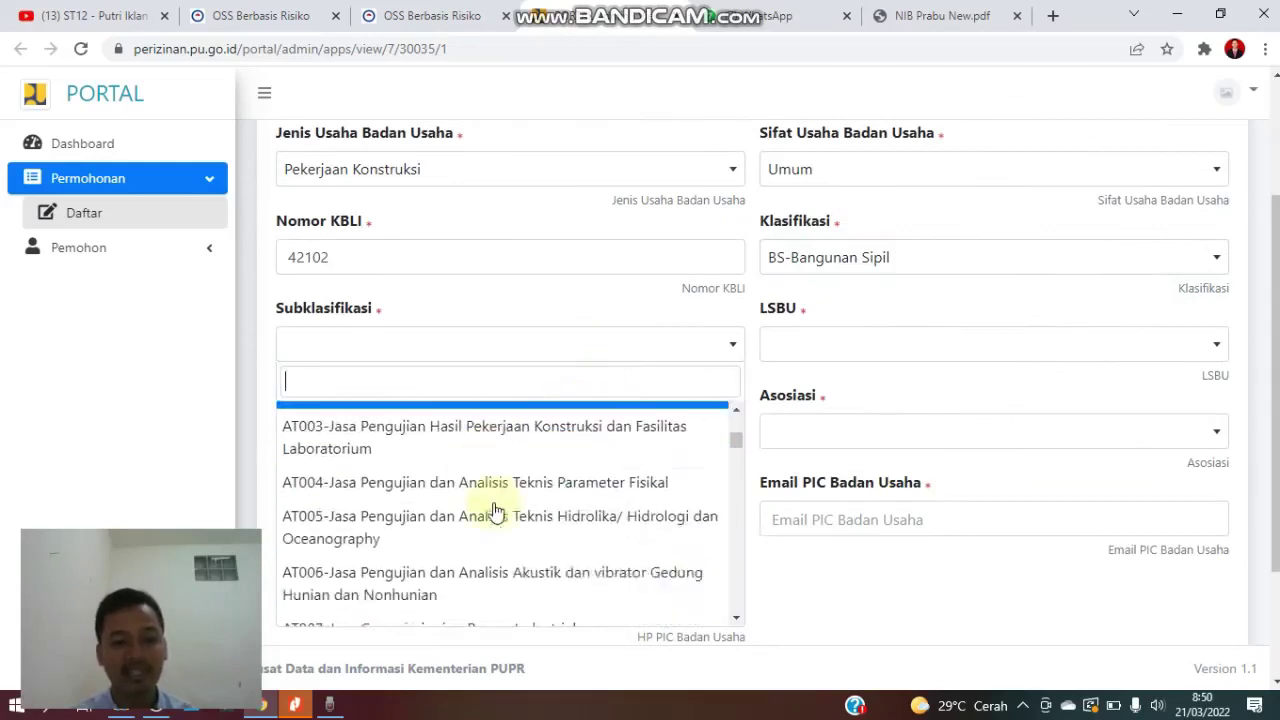
{"action": "scroll", "coordinate": [495, 512], "scroll_direction": "down", "scroll_amount": 3}
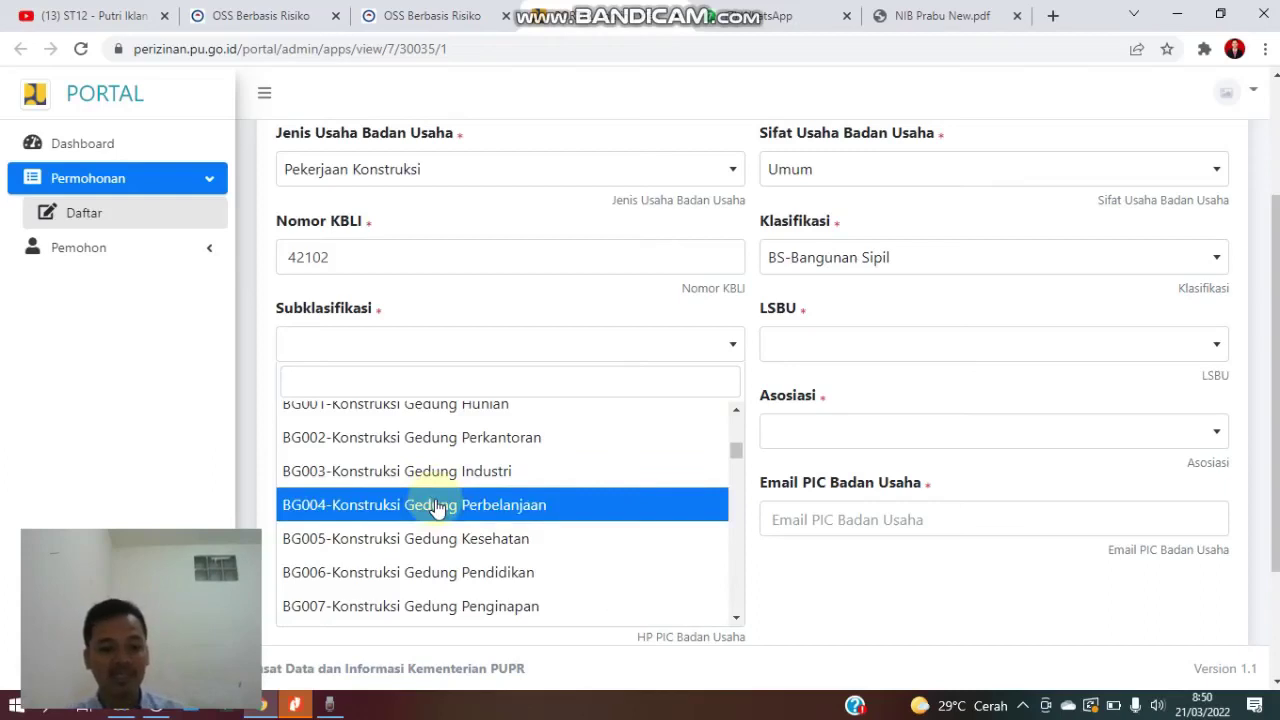
{"action": "scroll", "coordinate": [437, 508], "scroll_direction": "down", "scroll_amount": 3}
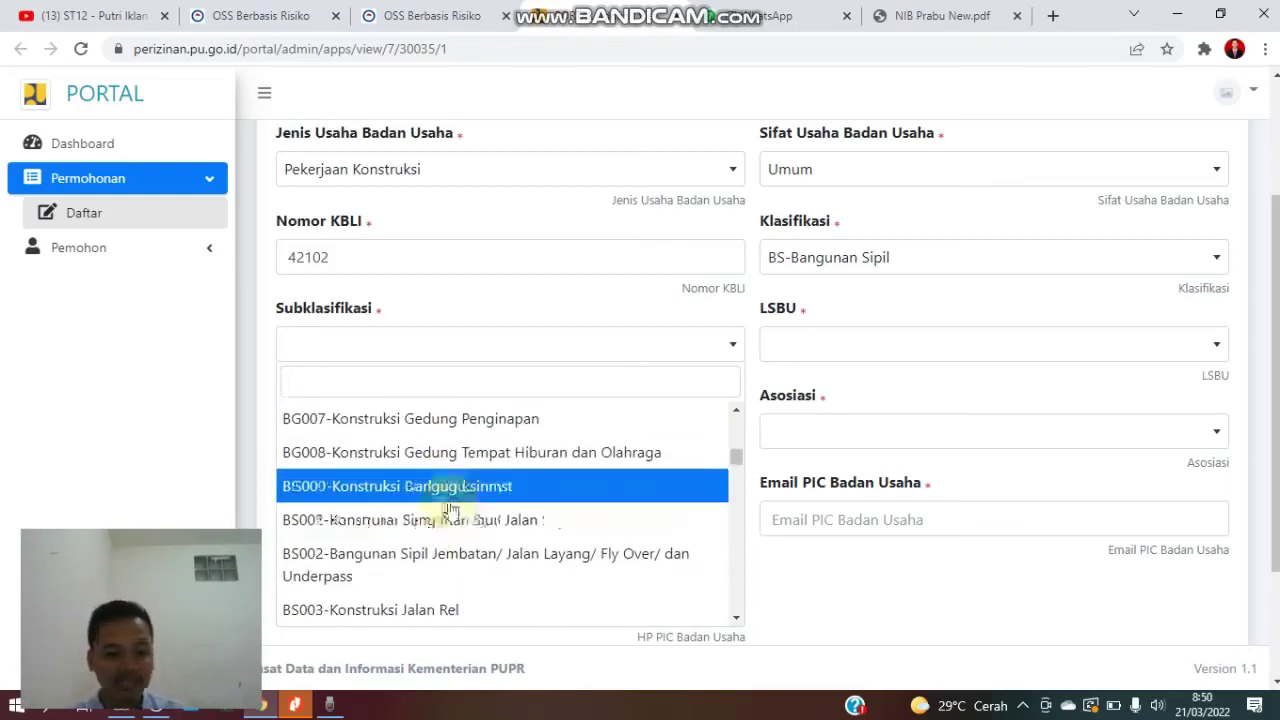
{"action": "type", "text": "sipil"}
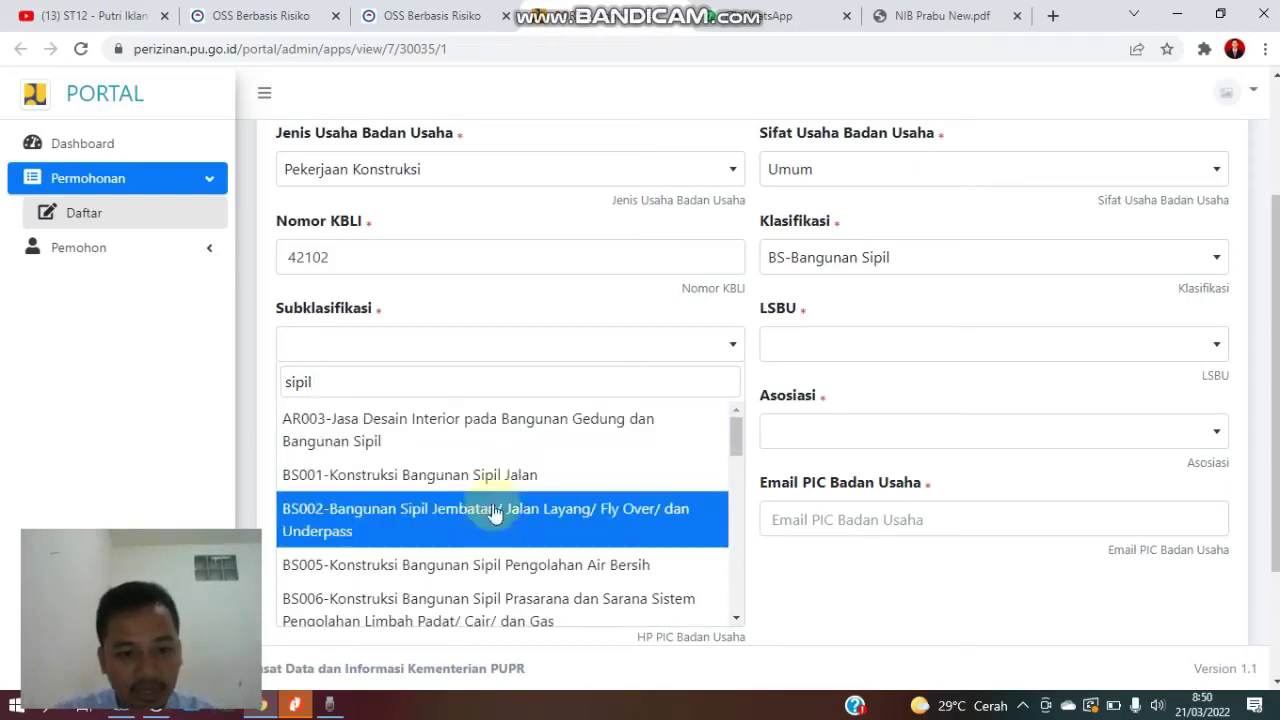
{"action": "scroll", "coordinate": [490, 545], "scroll_direction": "down", "scroll_amount": 3}
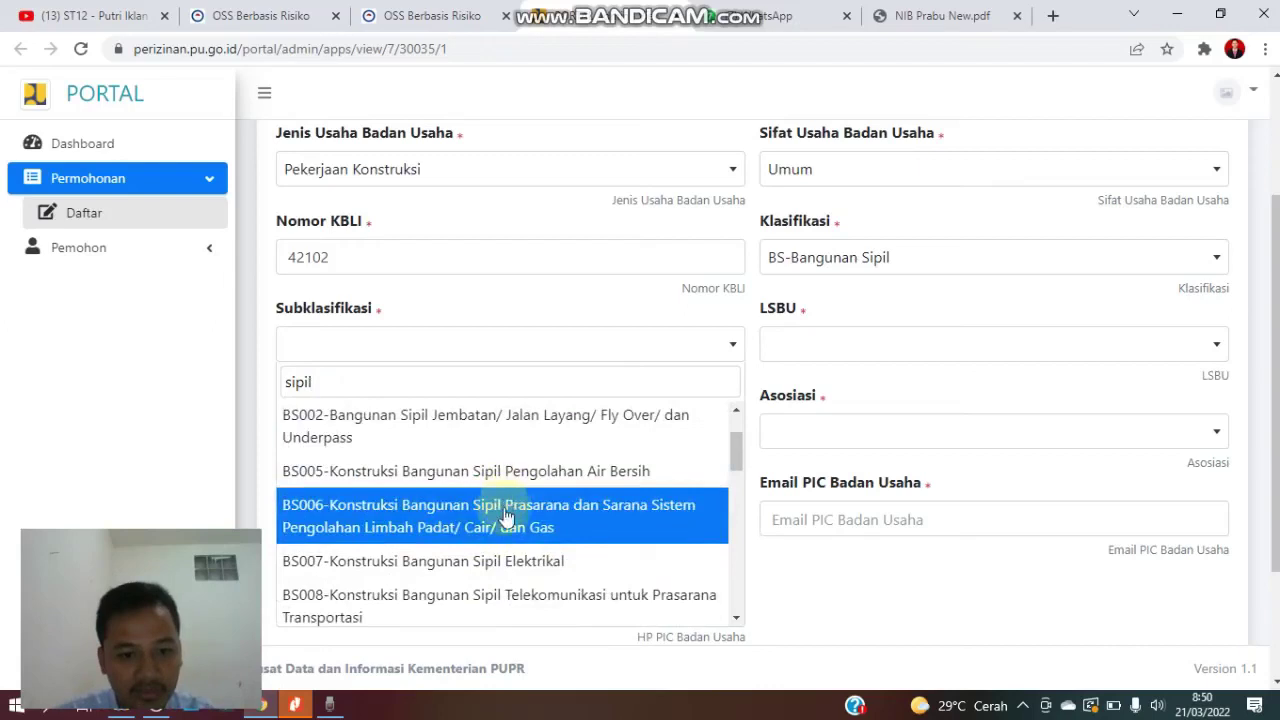
{"action": "scroll", "coordinate": [495, 557], "scroll_direction": "down", "scroll_amount": 4}
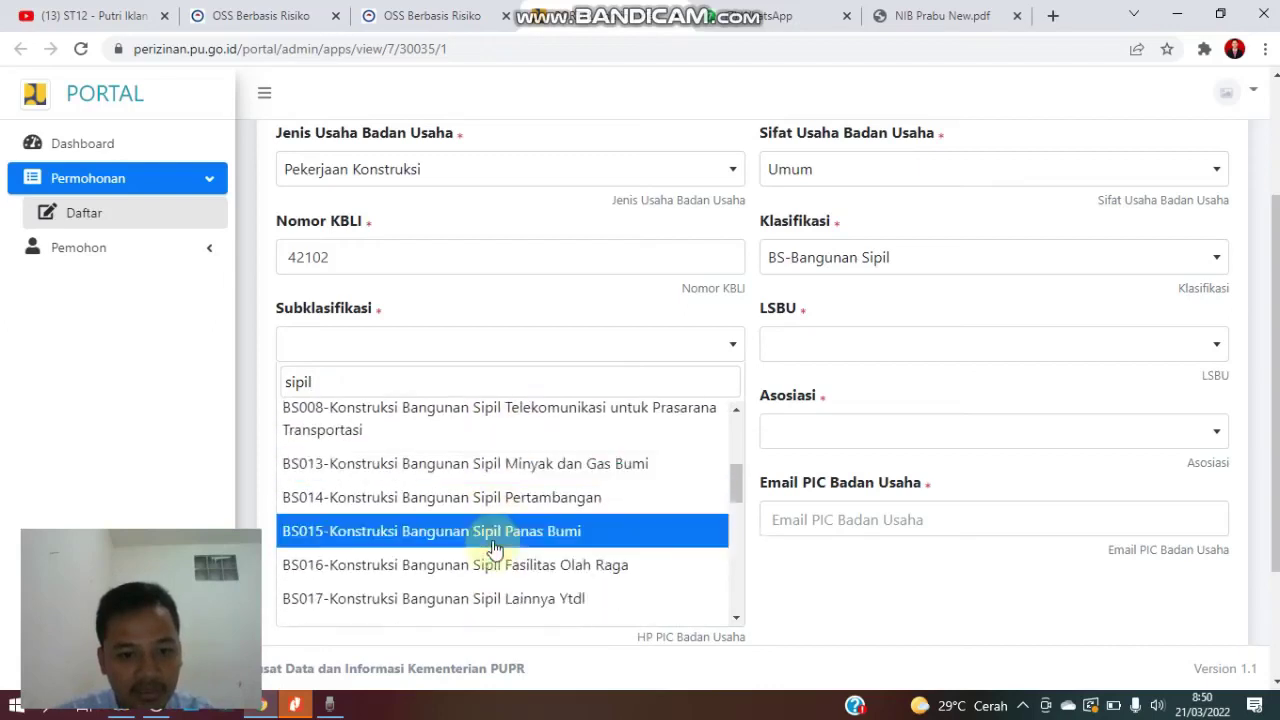
{"action": "scroll", "coordinate": [500, 545], "scroll_direction": "down", "scroll_amount": 1}
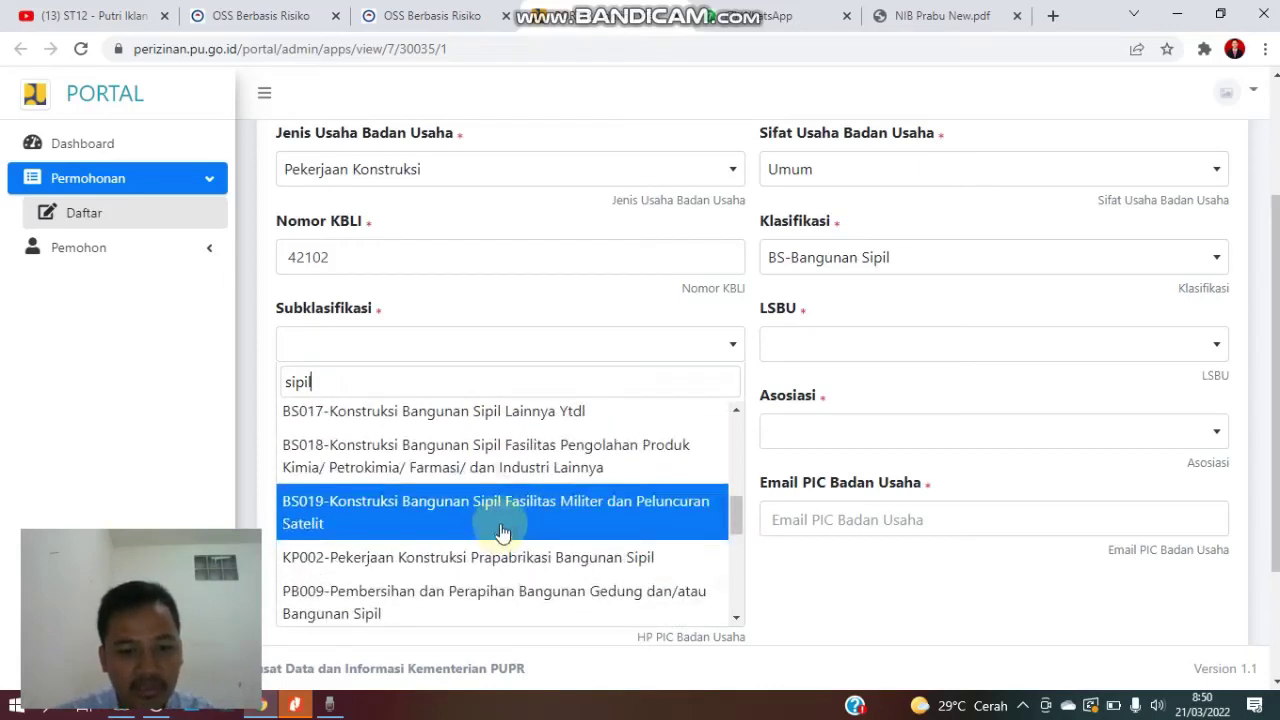
{"action": "scroll", "coordinate": [503, 533], "scroll_direction": "down", "scroll_amount": 1}
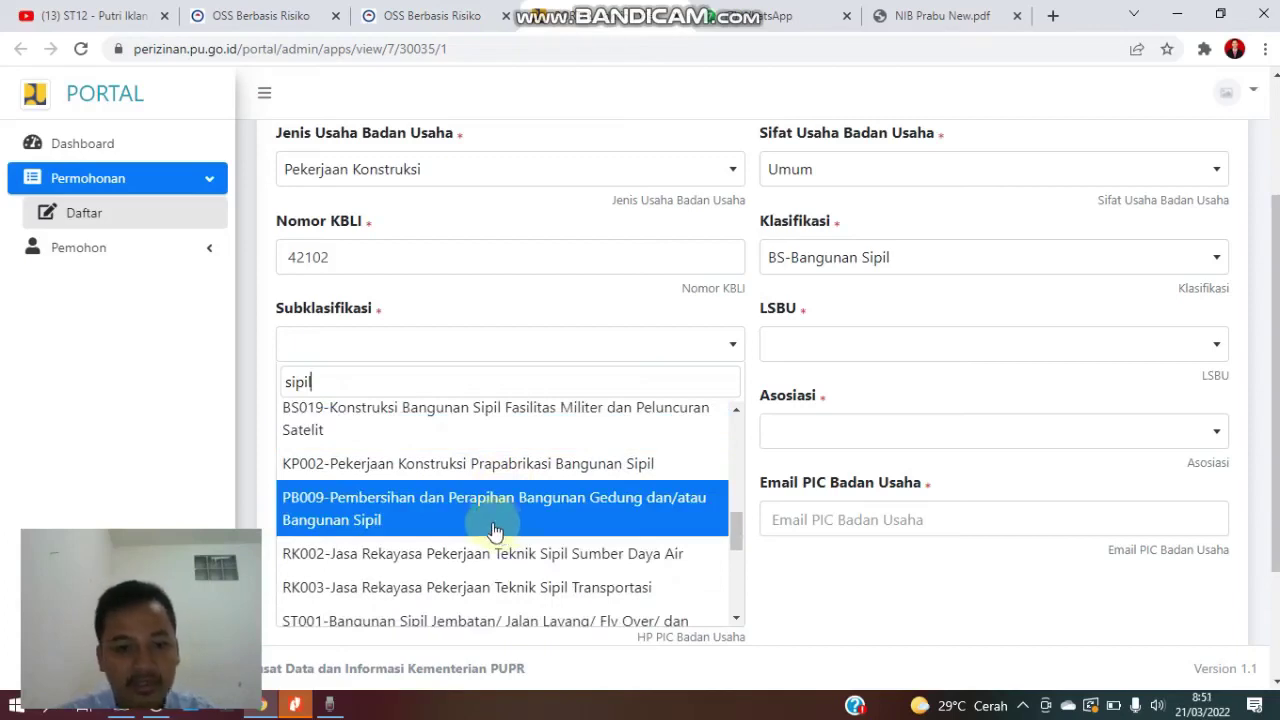
{"action": "scroll", "coordinate": [495, 530], "scroll_direction": "down", "scroll_amount": 1}
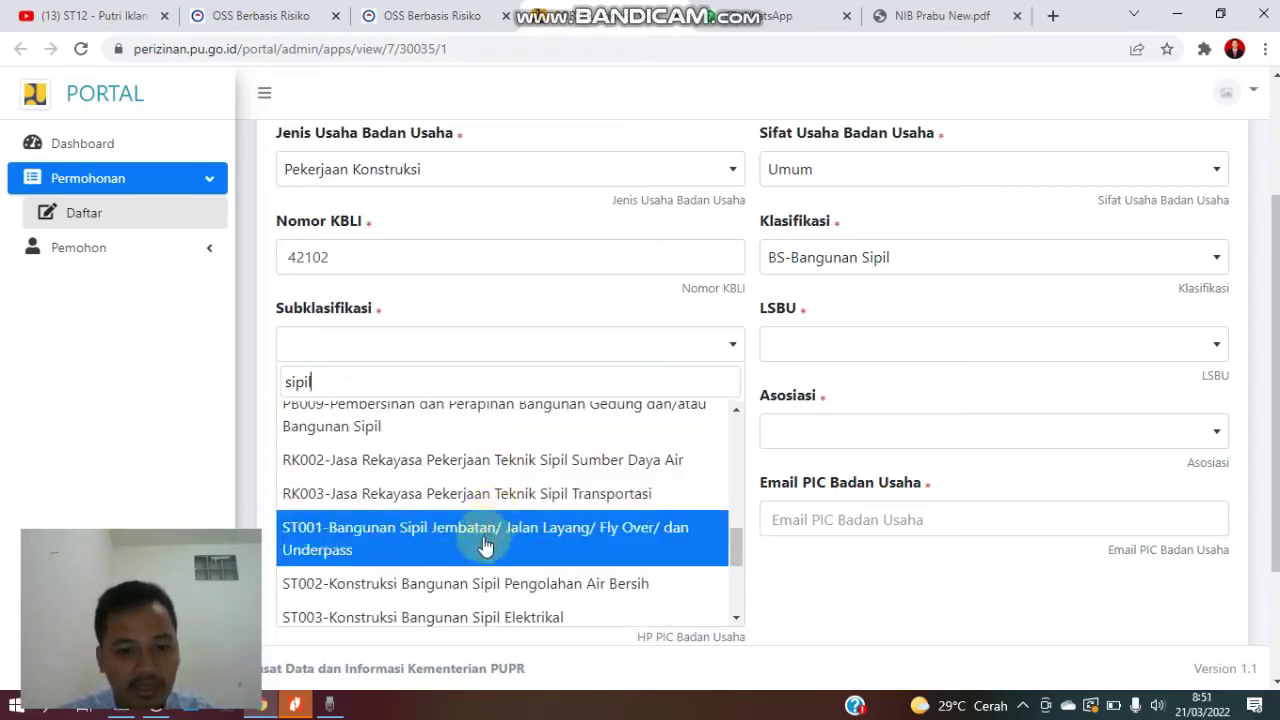
{"action": "scroll", "coordinate": [485, 545], "scroll_direction": "down", "scroll_amount": 4}
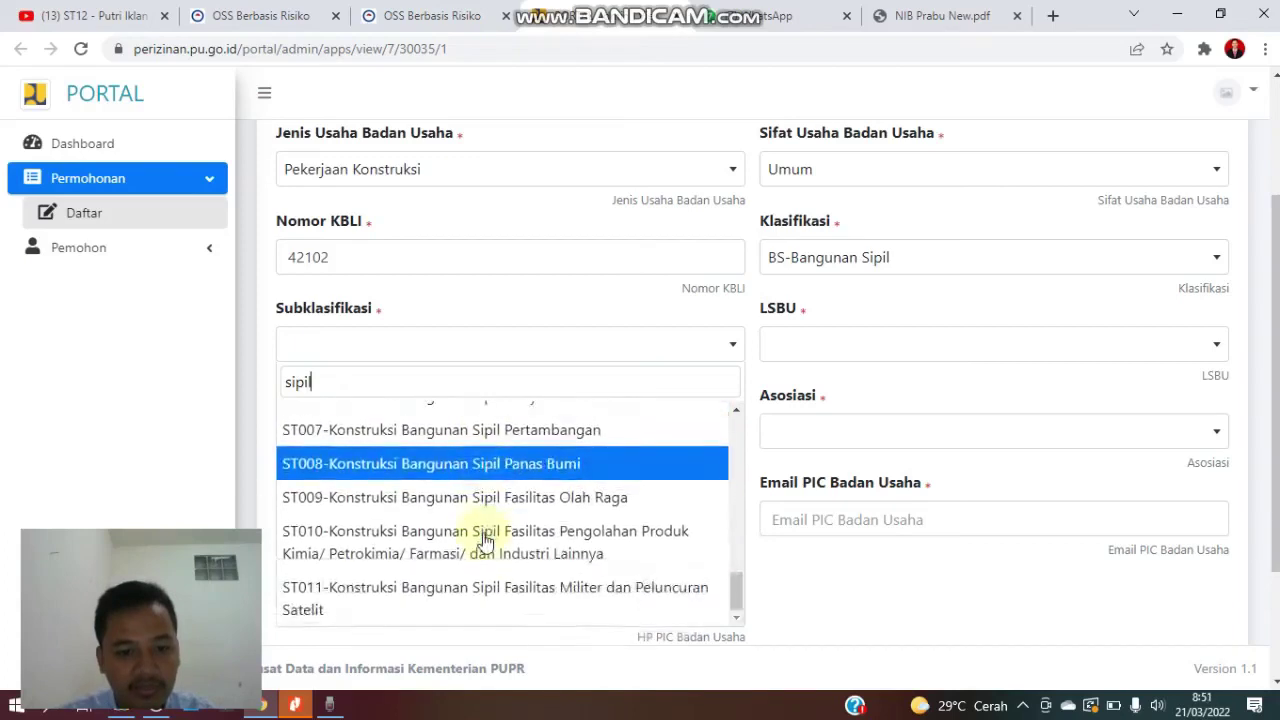
{"action": "scroll", "coordinate": [485, 540], "scroll_direction": "up", "scroll_amount": 5}
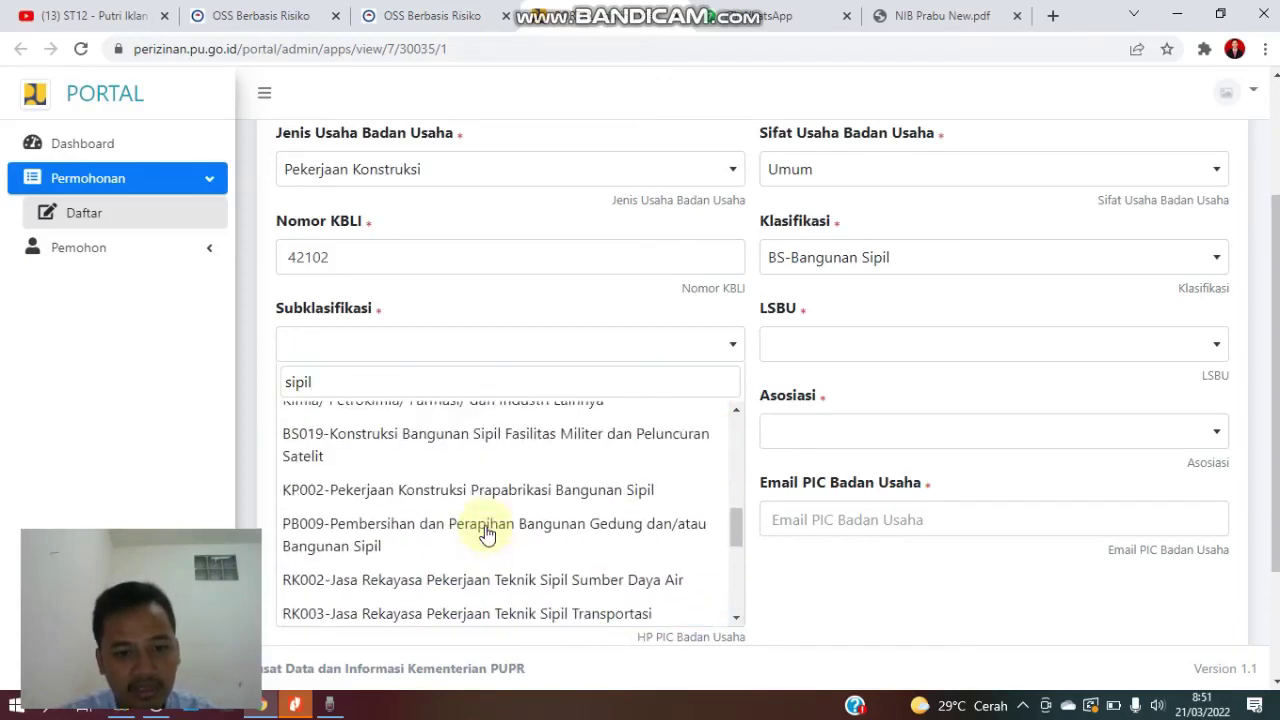
{"action": "scroll", "coordinate": [487, 535], "scroll_direction": "up", "scroll_amount": 1}
{"action": "scroll", "coordinate": [488, 533], "scroll_direction": "down", "scroll_amount": 2}
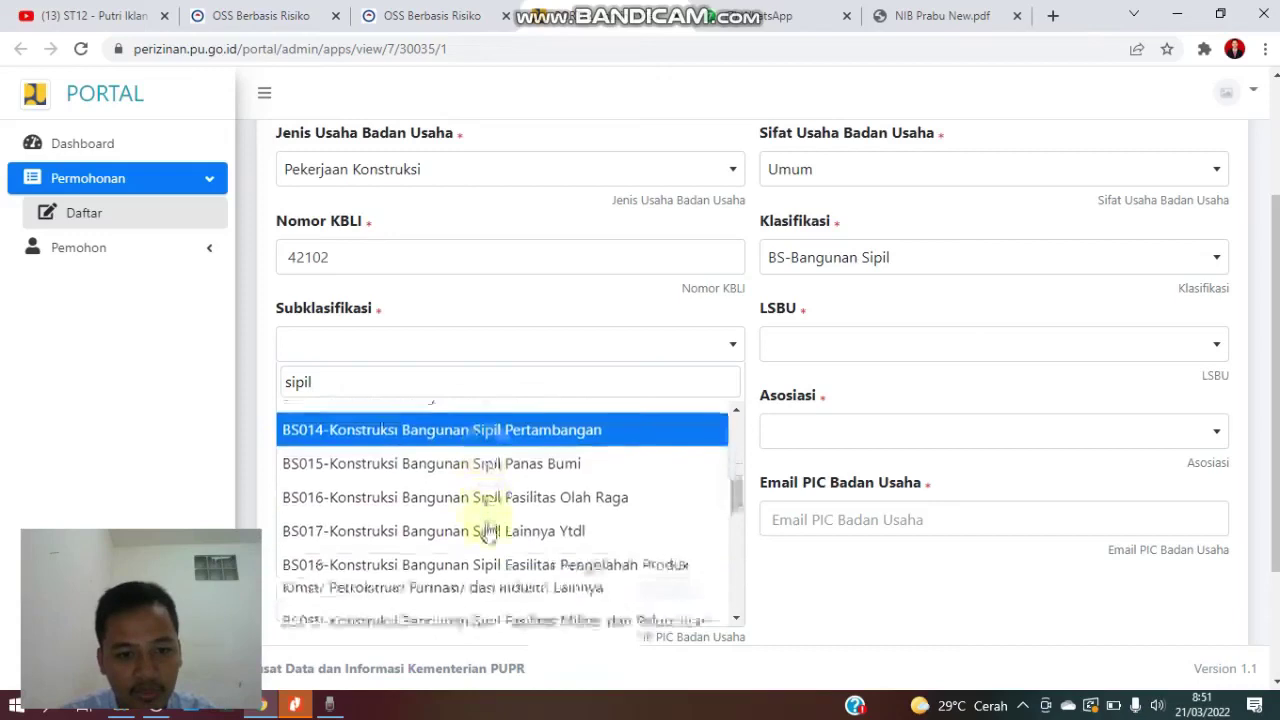
{"action": "scroll", "coordinate": [490, 530], "scroll_direction": "up", "scroll_amount": 2}
{"action": "scroll", "coordinate": [502, 513], "scroll_direction": "up", "scroll_amount": 4}
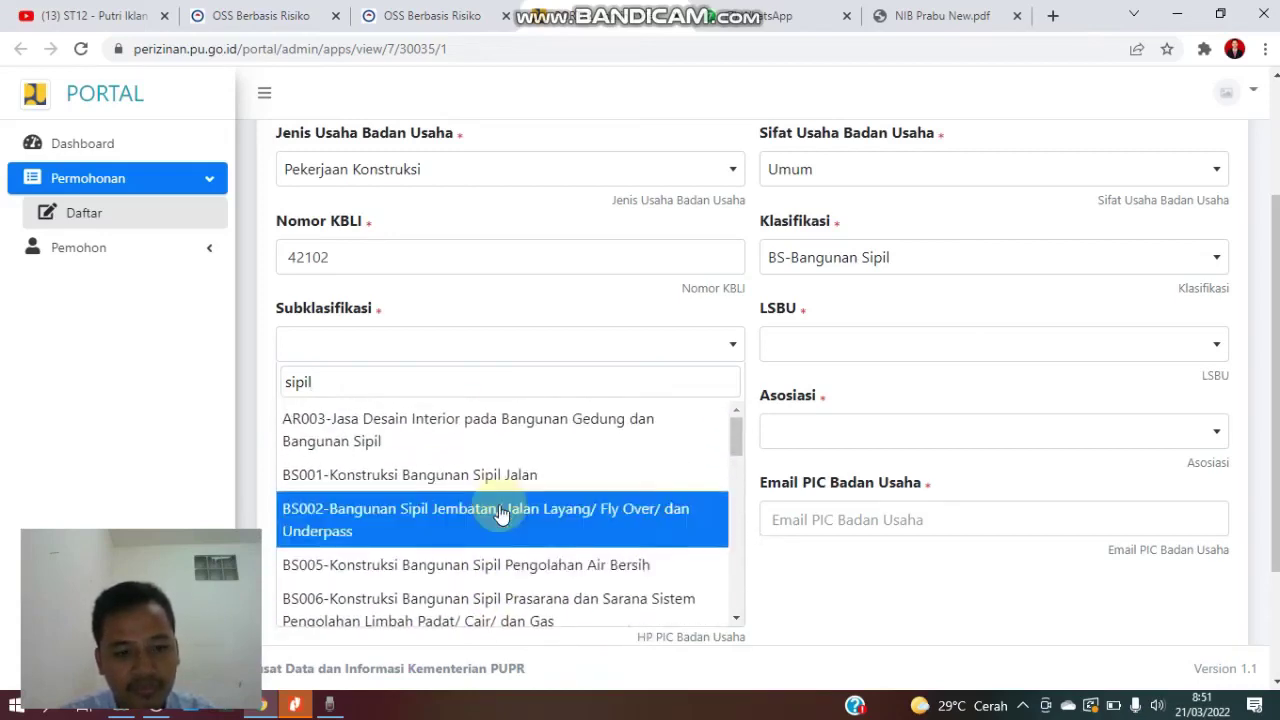
{"action": "left_click", "coordinate": [527, 449]}
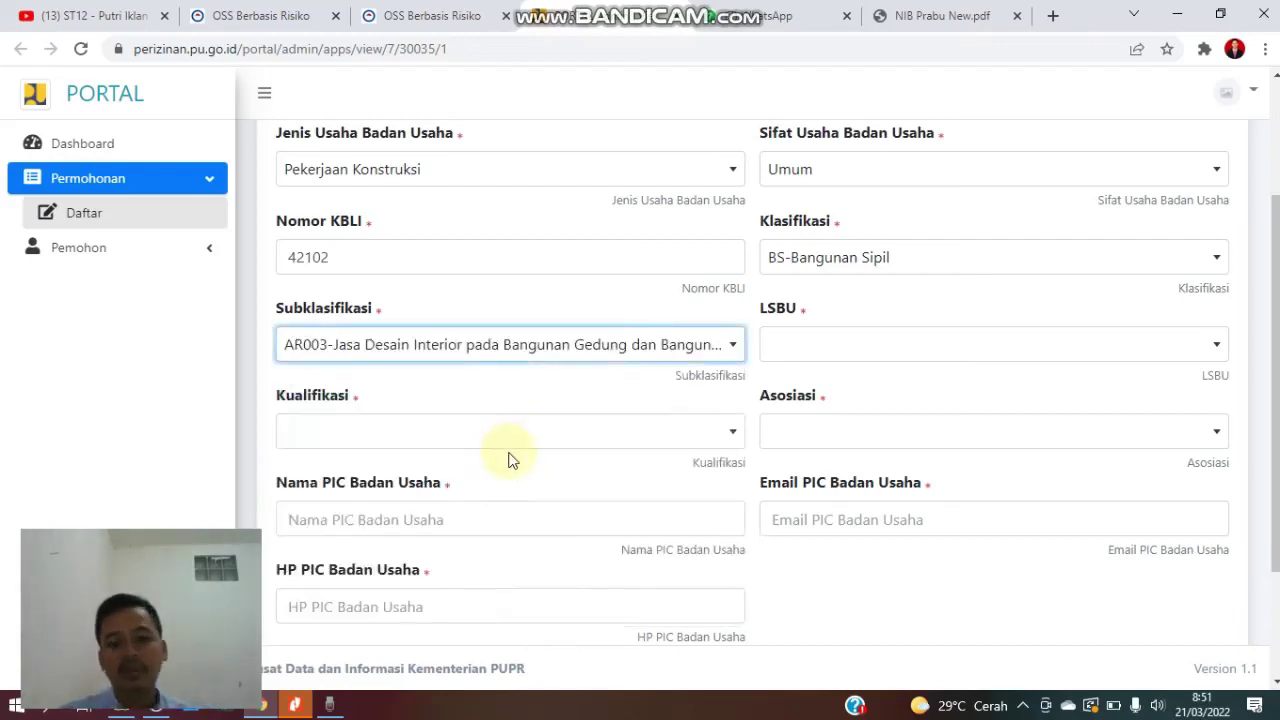
- Change the subclassification to BS005-Konstruksi Bangunan Sipil Pengolahan Air Bersih
{"action": "left_click", "coordinate": [655, 362]}
{"action": "scroll", "coordinate": [551, 380], "scroll_direction": "up", "scroll_amount": 1}
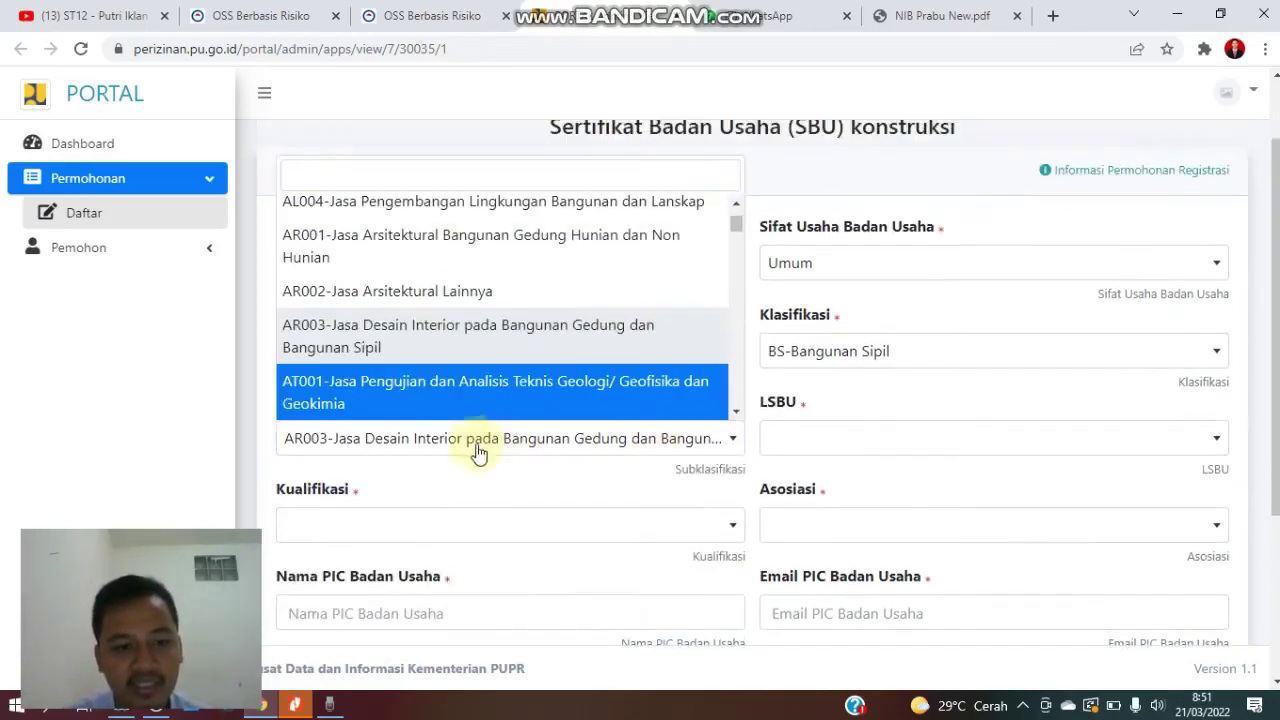
{"action": "scroll", "coordinate": [575, 305], "scroll_direction": "down", "scroll_amount": 1}
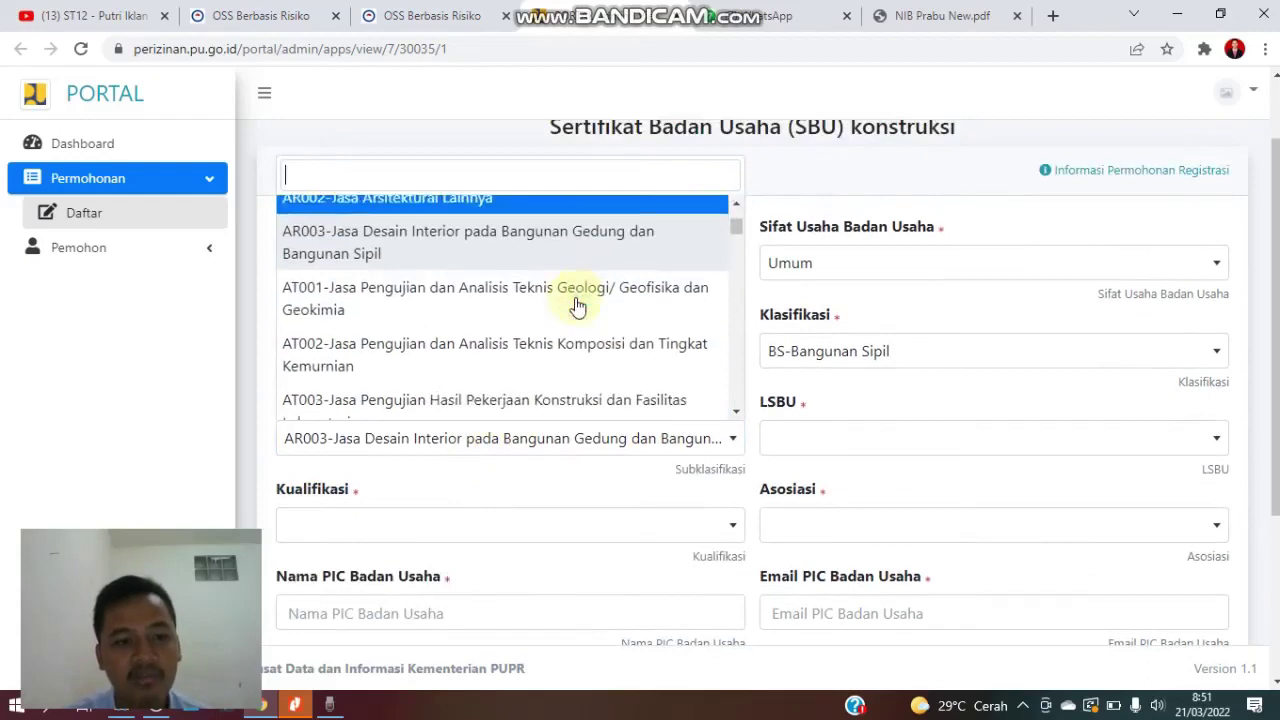
{"action": "scroll", "coordinate": [575, 308], "scroll_direction": "down", "scroll_amount": 2}
{"action": "scroll", "coordinate": [568, 314], "scroll_direction": "down", "scroll_amount": 2}
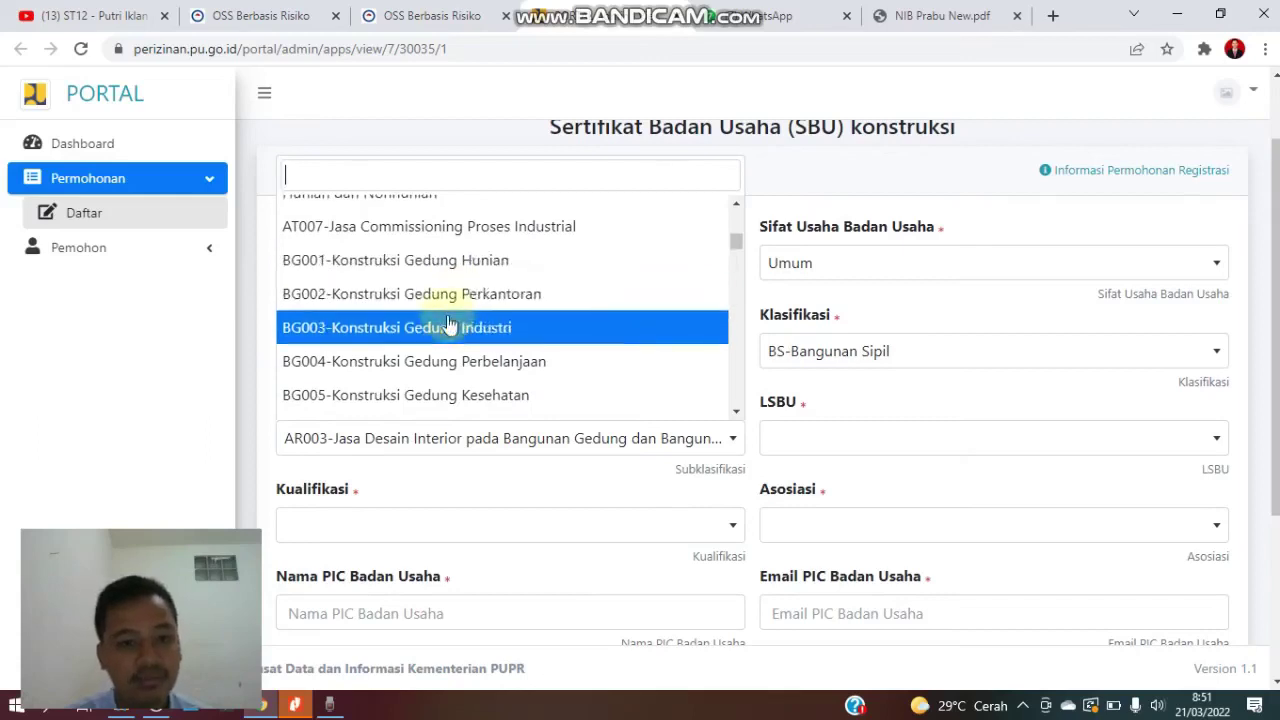
{"action": "scroll", "coordinate": [449, 323], "scroll_direction": "down", "scroll_amount": 1}
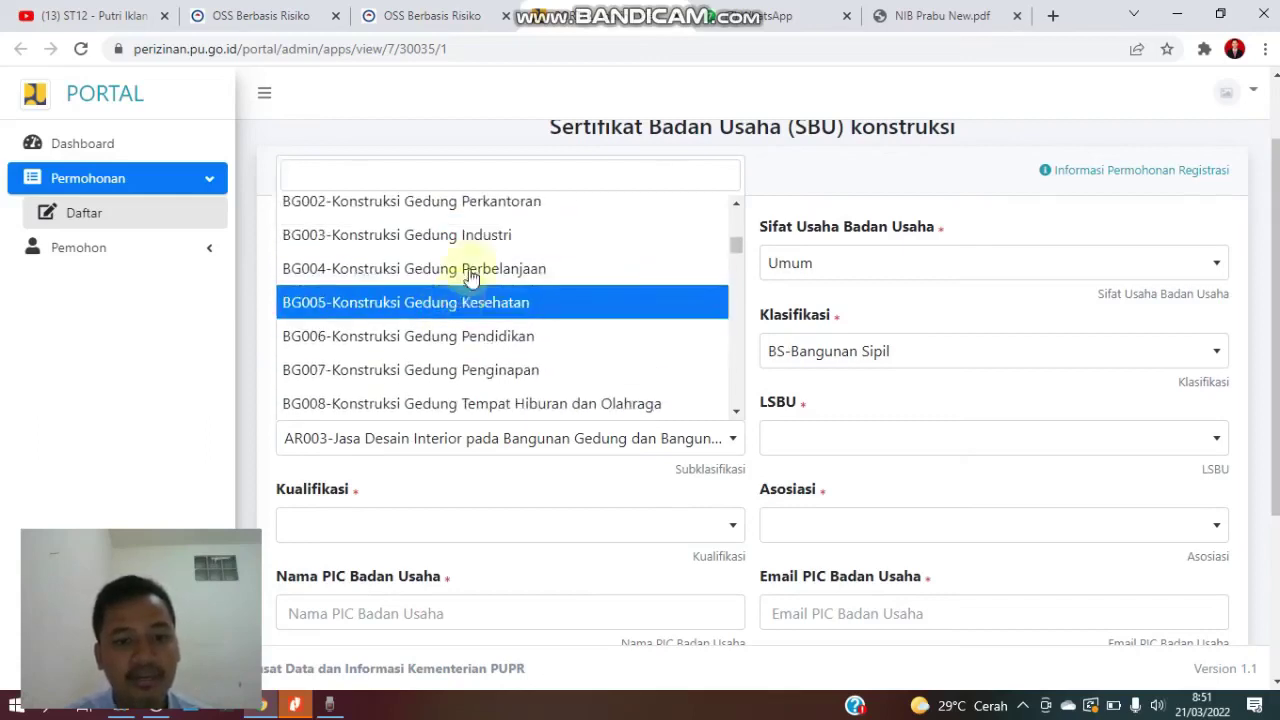
{"action": "scroll", "coordinate": [480, 250], "scroll_direction": "up", "scroll_amount": 1}
{"action": "scroll", "coordinate": [470, 290], "scroll_direction": "down", "scroll_amount": 1}
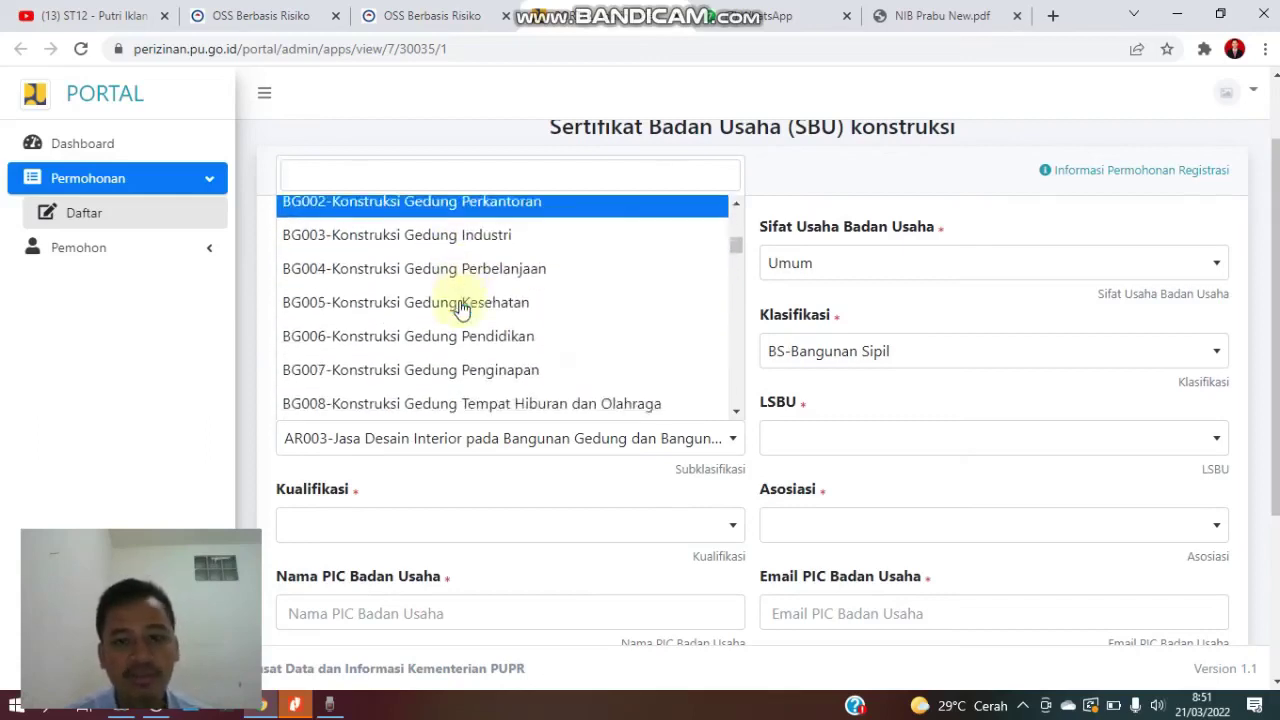
{"action": "scroll", "coordinate": [457, 310], "scroll_direction": "down", "scroll_amount": 2}
{"action": "scroll", "coordinate": [457, 314], "scroll_direction": "down", "scroll_amount": 2}
{"action": "scroll", "coordinate": [440, 318], "scroll_direction": "up", "scroll_amount": 2}
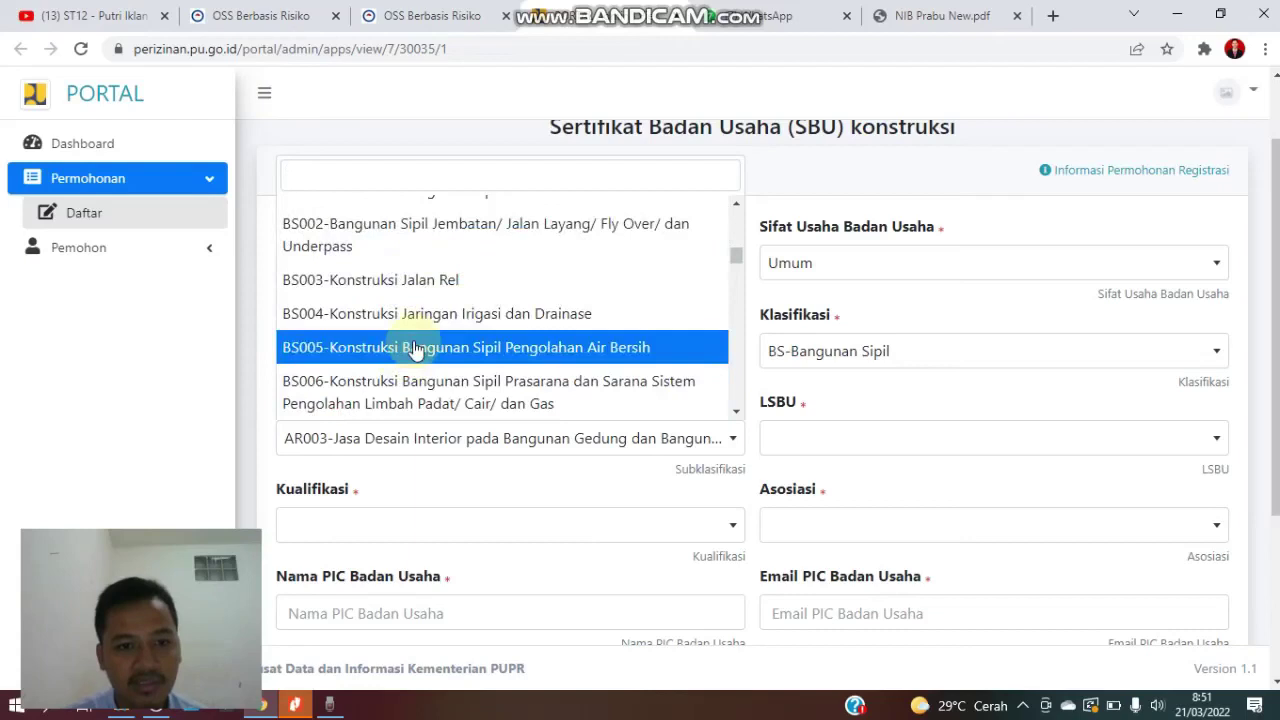
{"action": "left_click", "coordinate": [415, 348]}
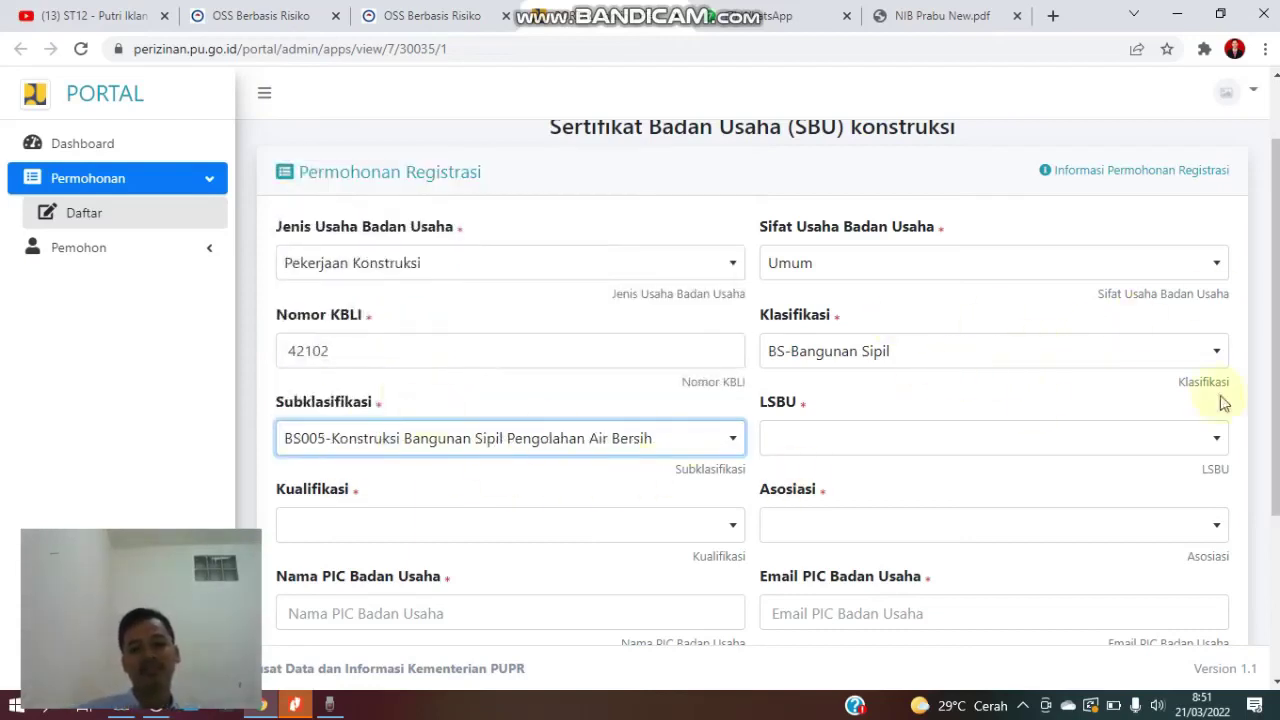
- Pick ASPEKNAS KONSTRUKSI MANDIRI (ASPEKNAS) from the LSBU certification body list
{"action": "left_click", "coordinate": [1008, 438]}
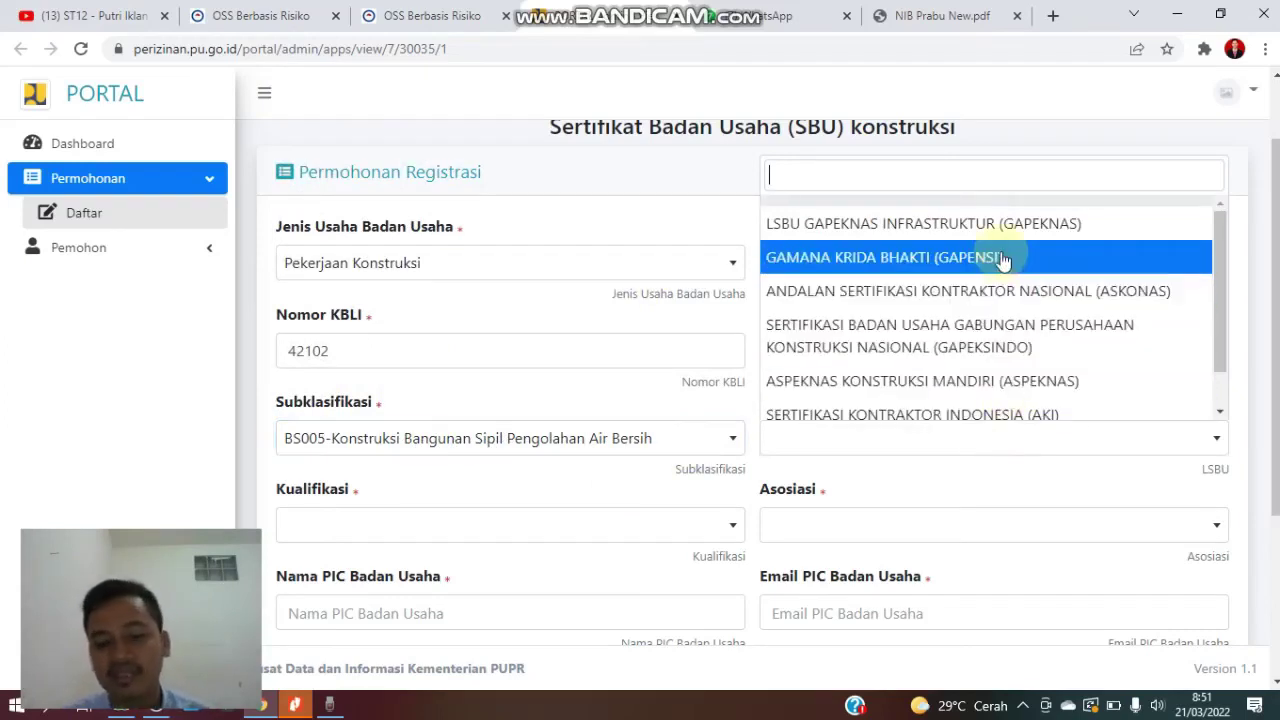
{"action": "scroll", "coordinate": [986, 286], "scroll_direction": "down", "scroll_amount": 1}
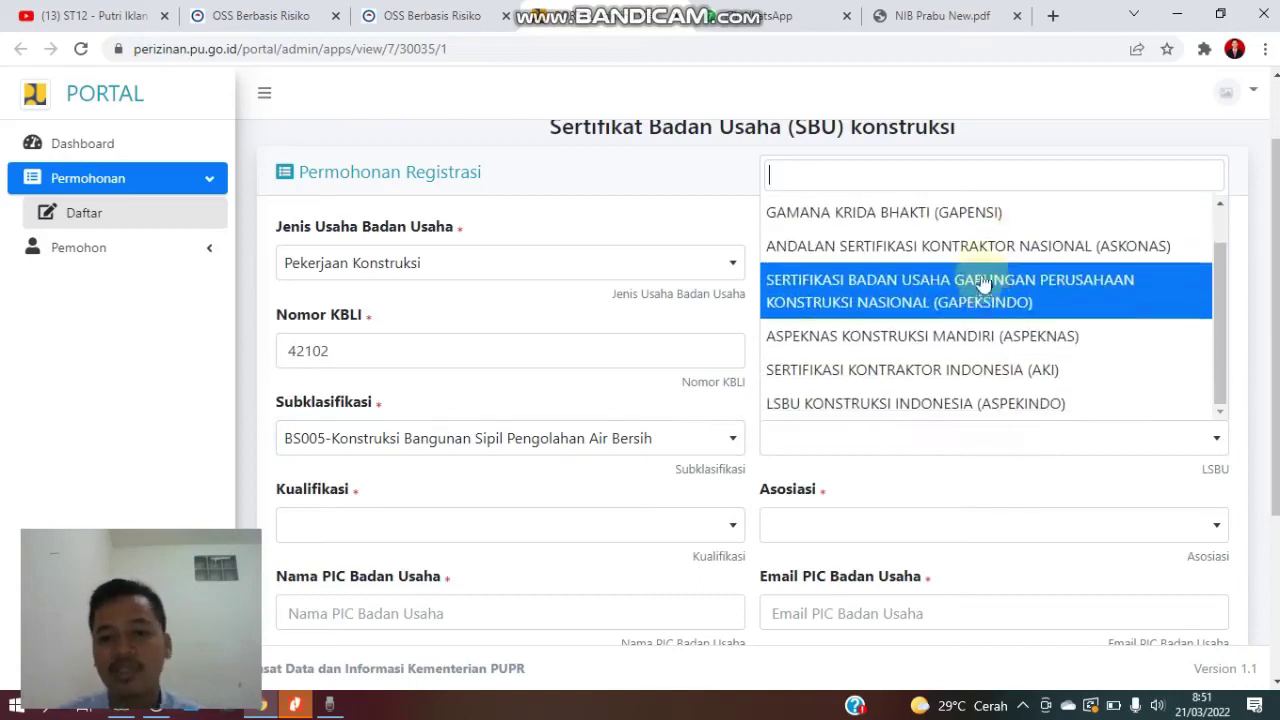
{"action": "scroll", "coordinate": [990, 243], "scroll_direction": "up", "scroll_amount": 1}
{"action": "scroll", "coordinate": [928, 352], "scroll_direction": "down", "scroll_amount": 1}
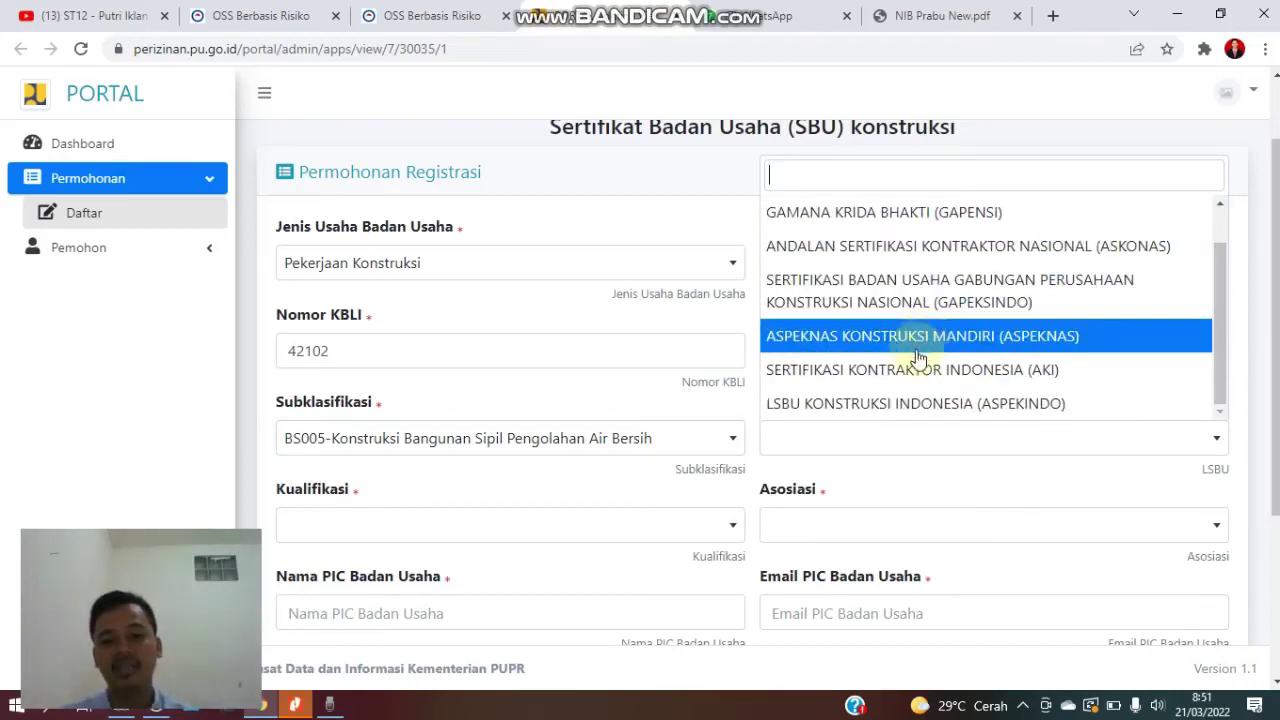
{"action": "scroll", "coordinate": [897, 372], "scroll_direction": "up", "scroll_amount": 1}
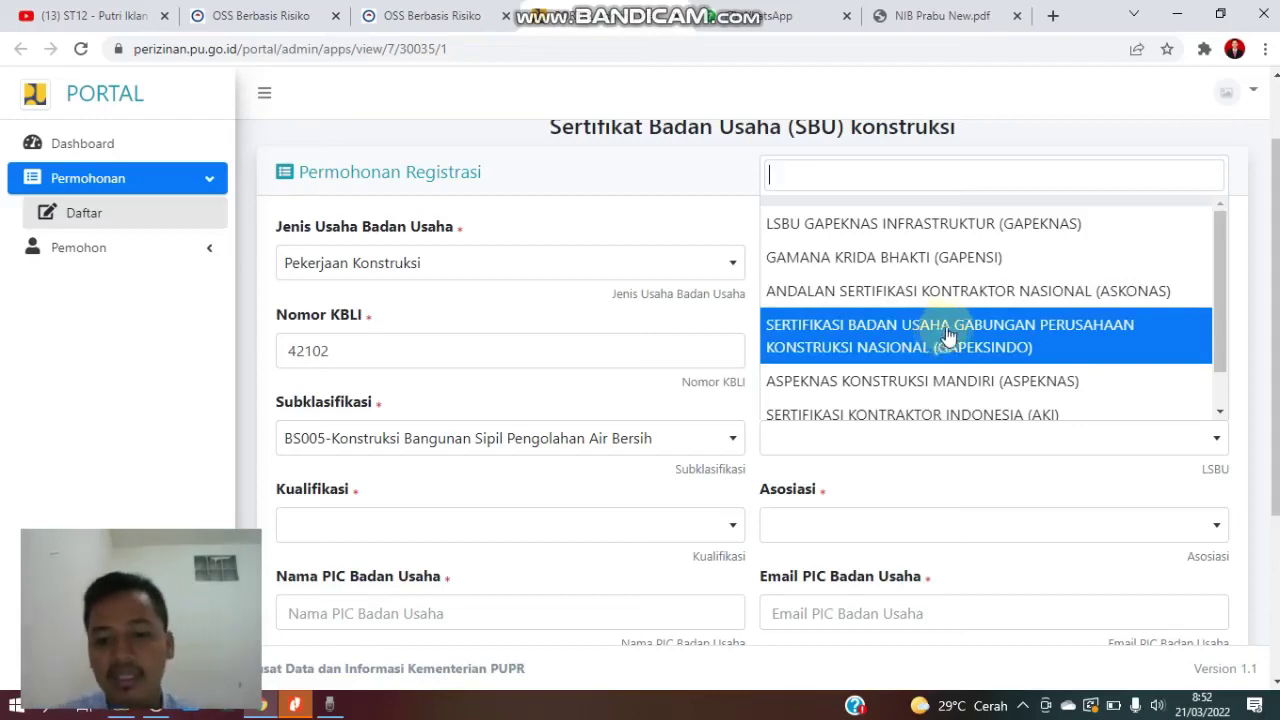
{"action": "scroll", "coordinate": [958, 268], "scroll_direction": "down", "scroll_amount": 1}
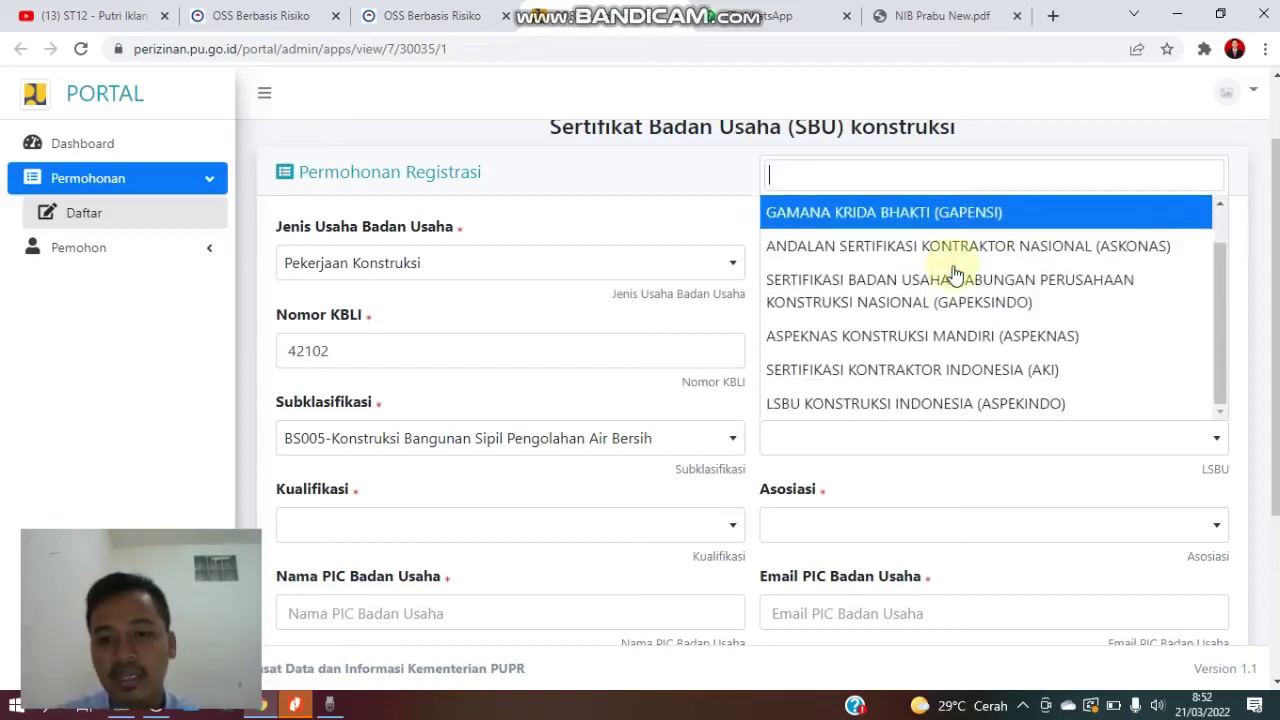
{"action": "left_click", "coordinate": [914, 337]}
{"action": "scroll", "coordinate": [914, 345], "scroll_direction": "down", "scroll_amount": 3}
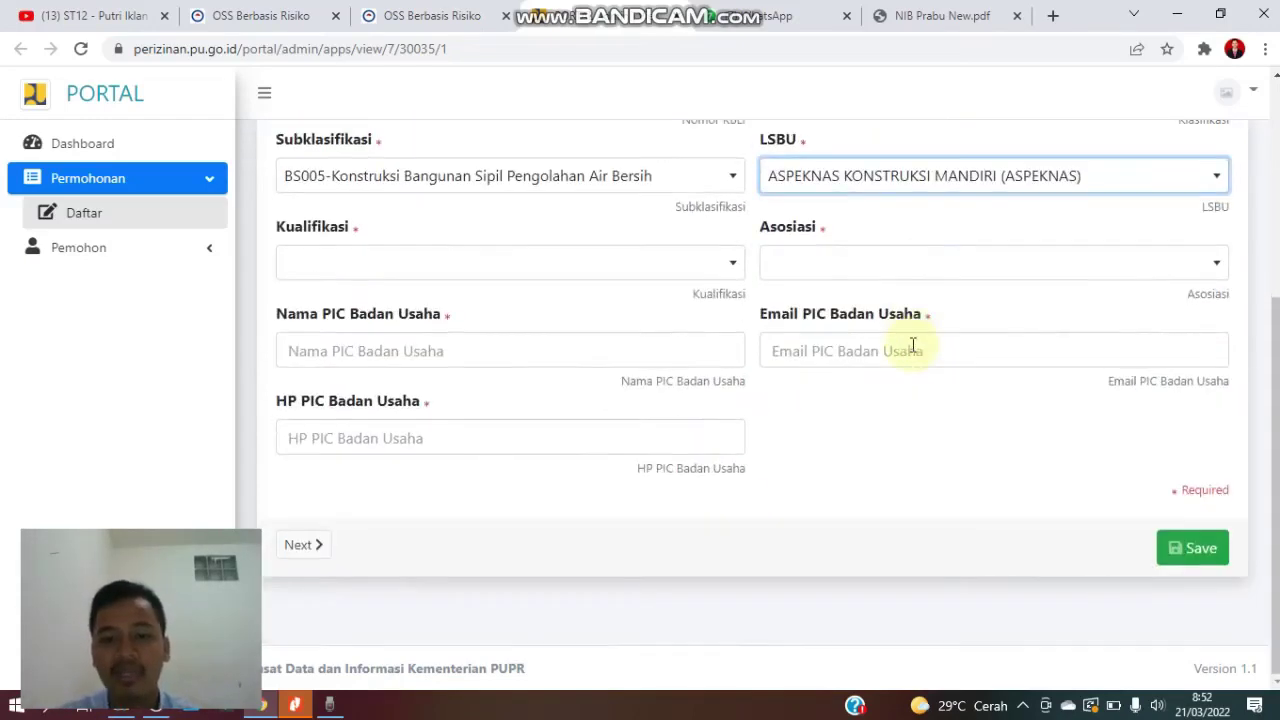
- Choose GAKINDO as the Asosiasi and bring up the Kualifikasi options
{"action": "left_click", "coordinate": [919, 266]}
{"action": "scroll", "coordinate": [870, 380], "scroll_direction": "down", "scroll_amount": 5}
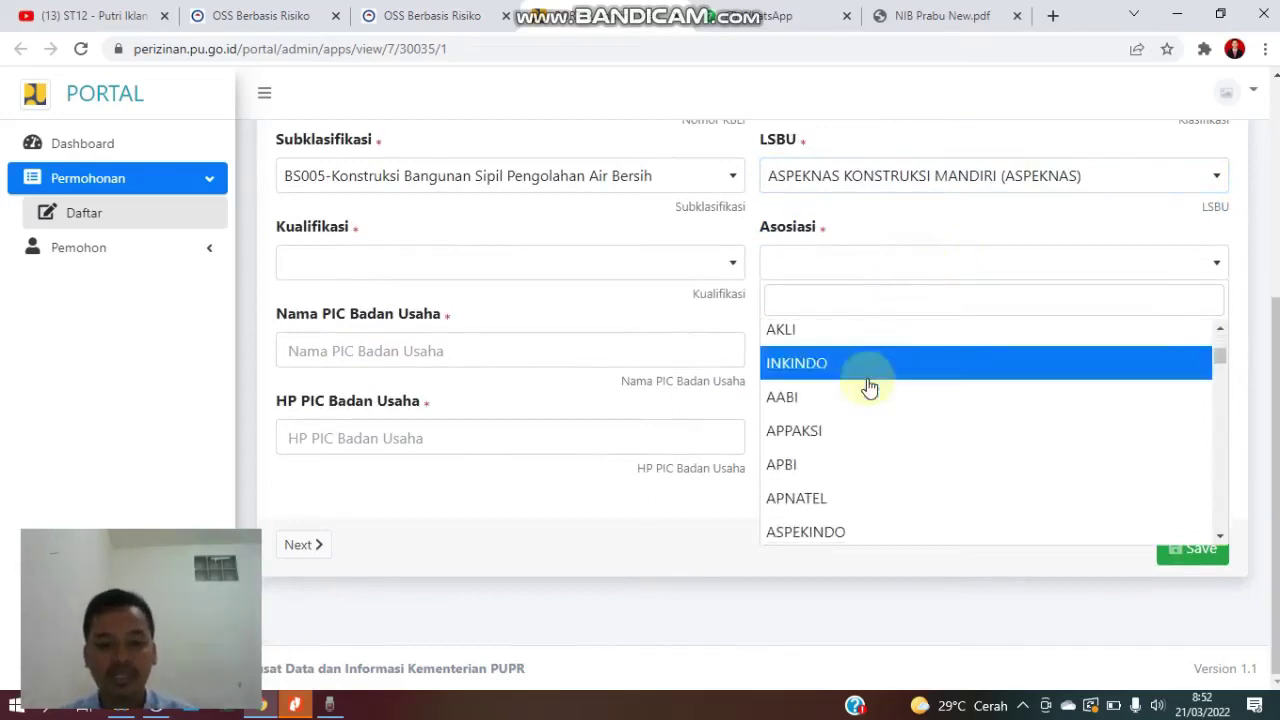
{"action": "scroll", "coordinate": [867, 382], "scroll_direction": "down", "scroll_amount": 2}
{"action": "scroll", "coordinate": [865, 378], "scroll_direction": "down", "scroll_amount": 4}
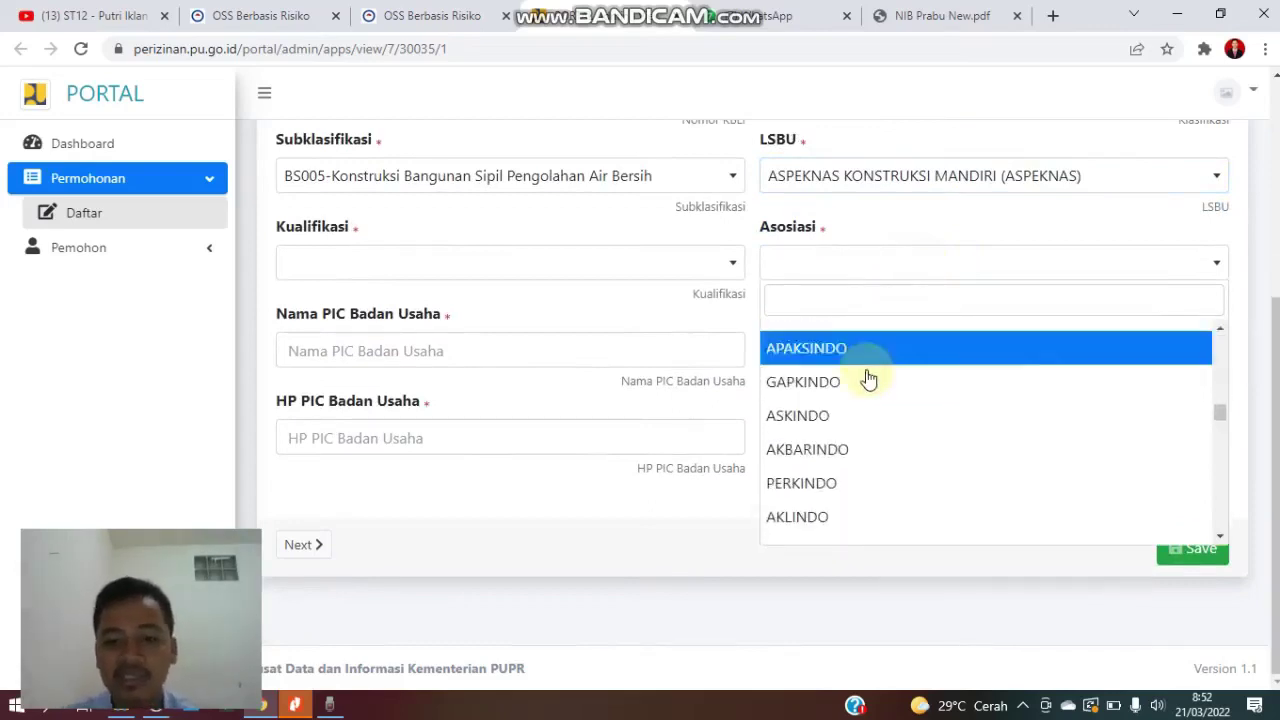
{"action": "scroll", "coordinate": [860, 383], "scroll_direction": "down", "scroll_amount": 3}
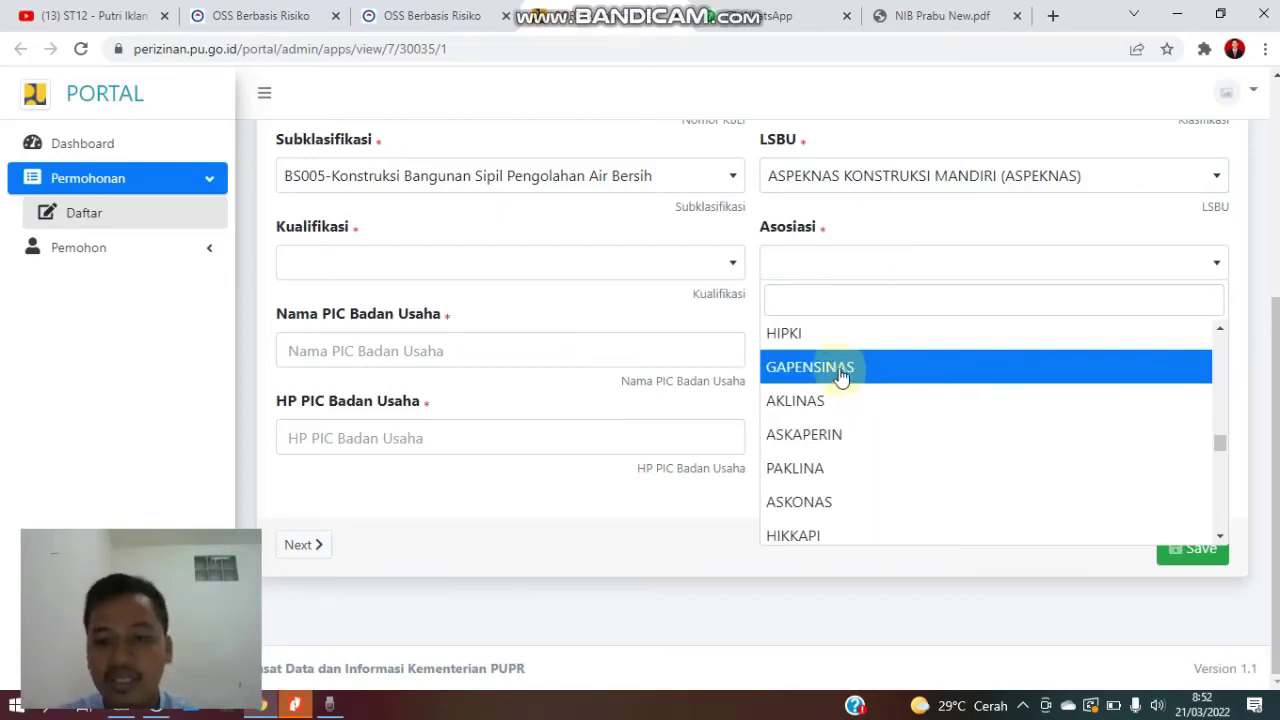
{"action": "scroll", "coordinate": [829, 372], "scroll_direction": "up", "scroll_amount": 5}
{"action": "scroll", "coordinate": [820, 350], "scroll_direction": "up", "scroll_amount": 3}
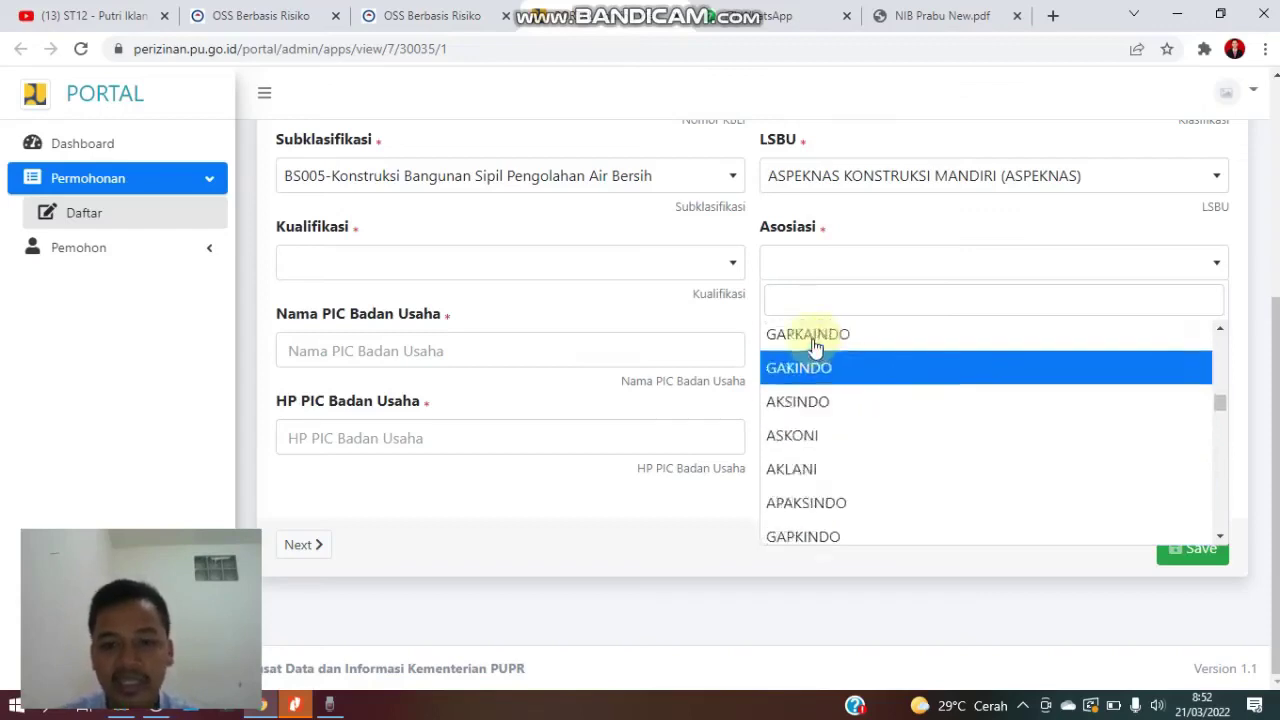
{"action": "left_click", "coordinate": [794, 418]}
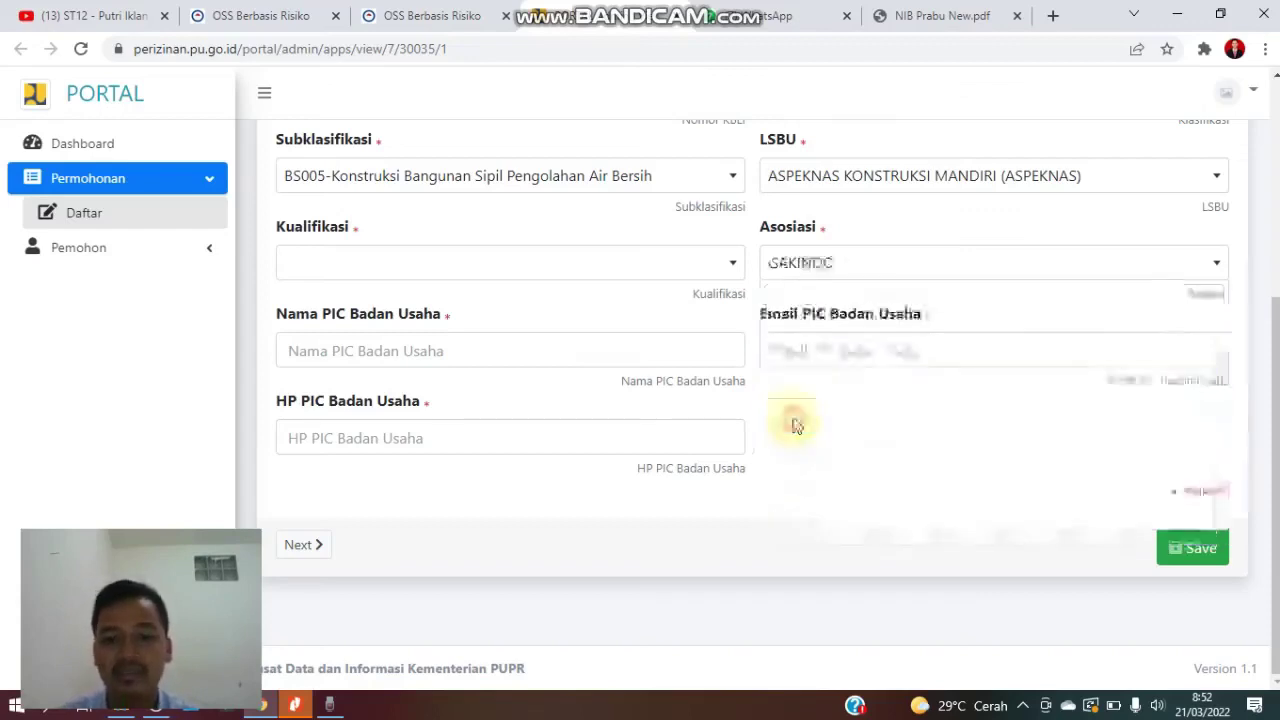
{"action": "left_click", "coordinate": [556, 265]}
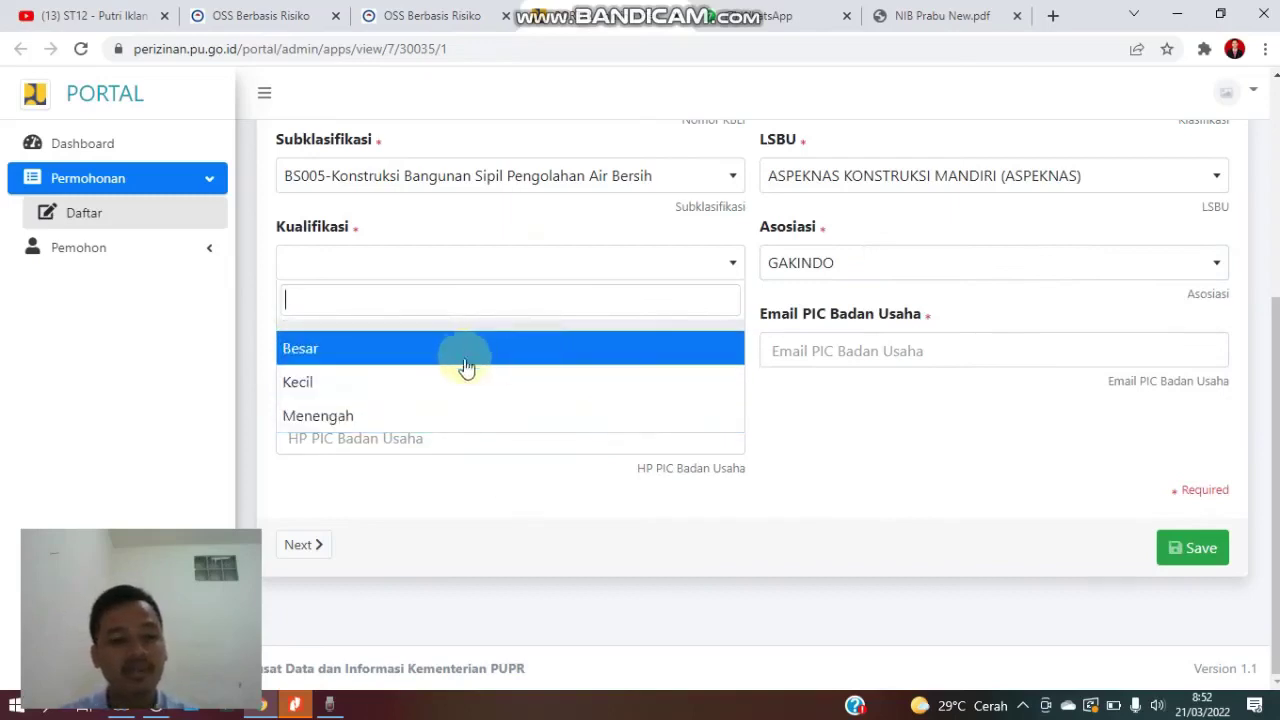
- Set Kualifikasi to Kecil and enter the PIC's name
{"action": "left_click", "coordinate": [415, 382]}
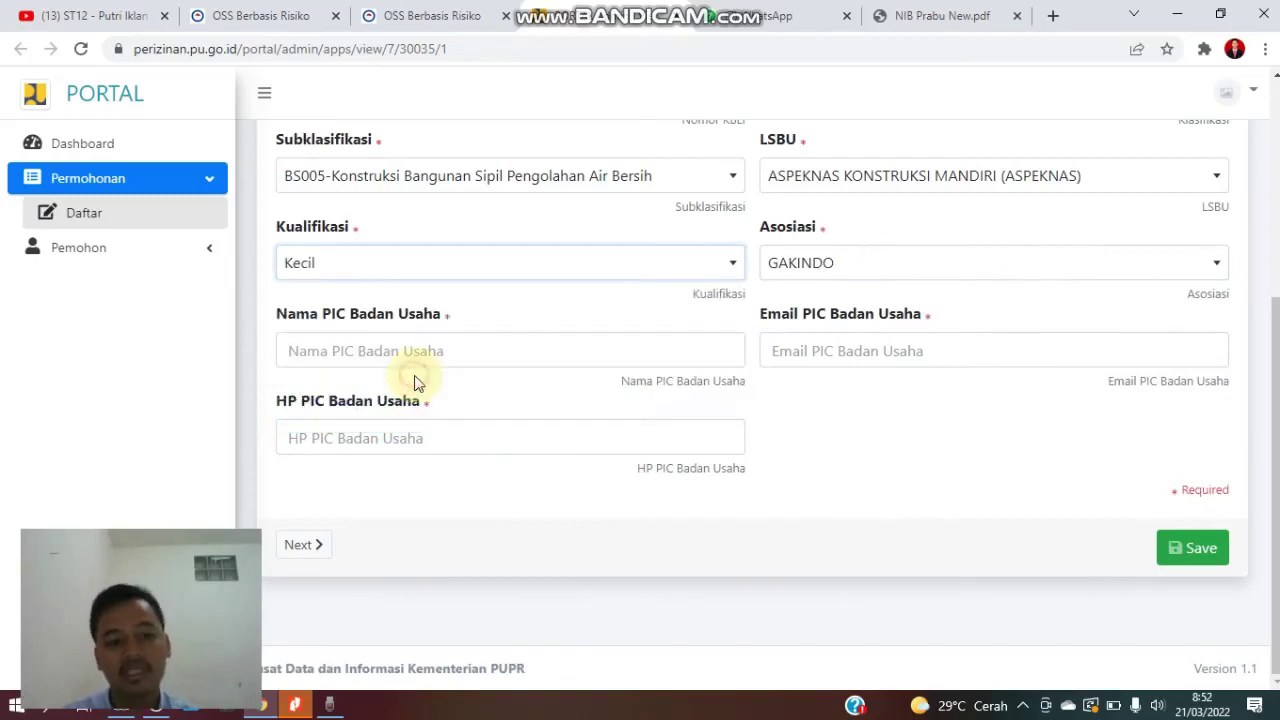
{"action": "left_click", "coordinate": [521, 356]}
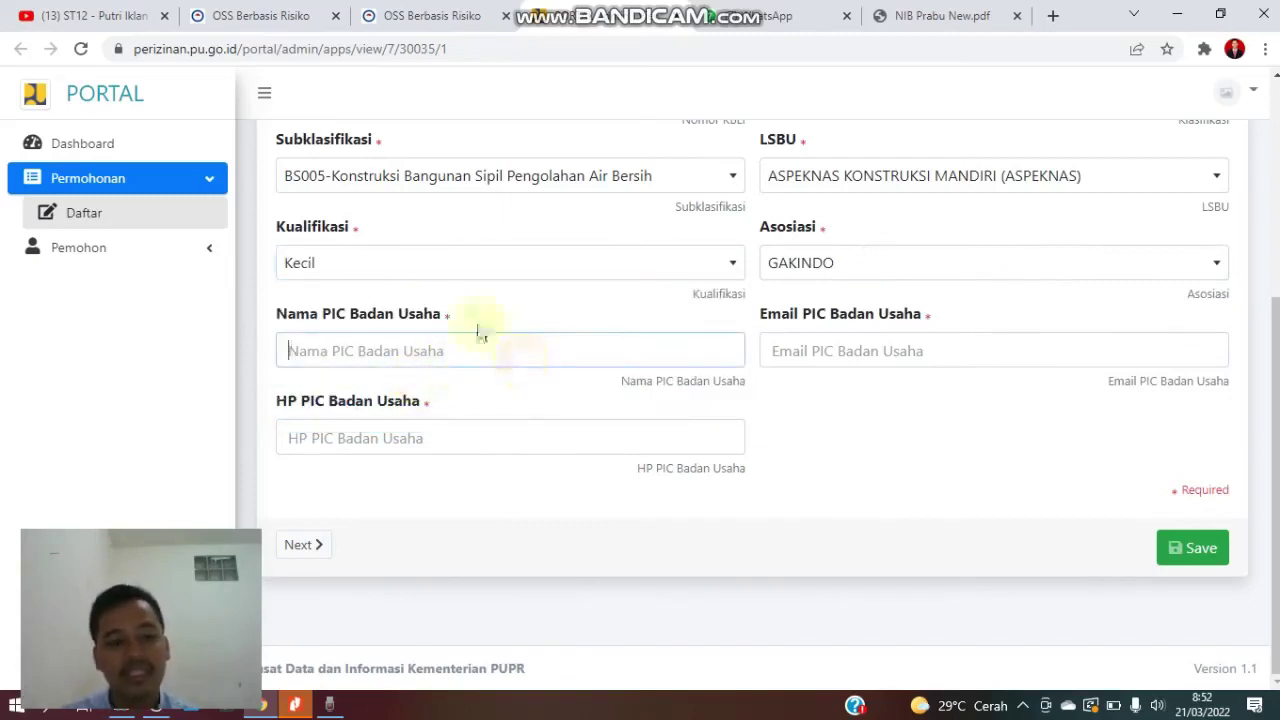
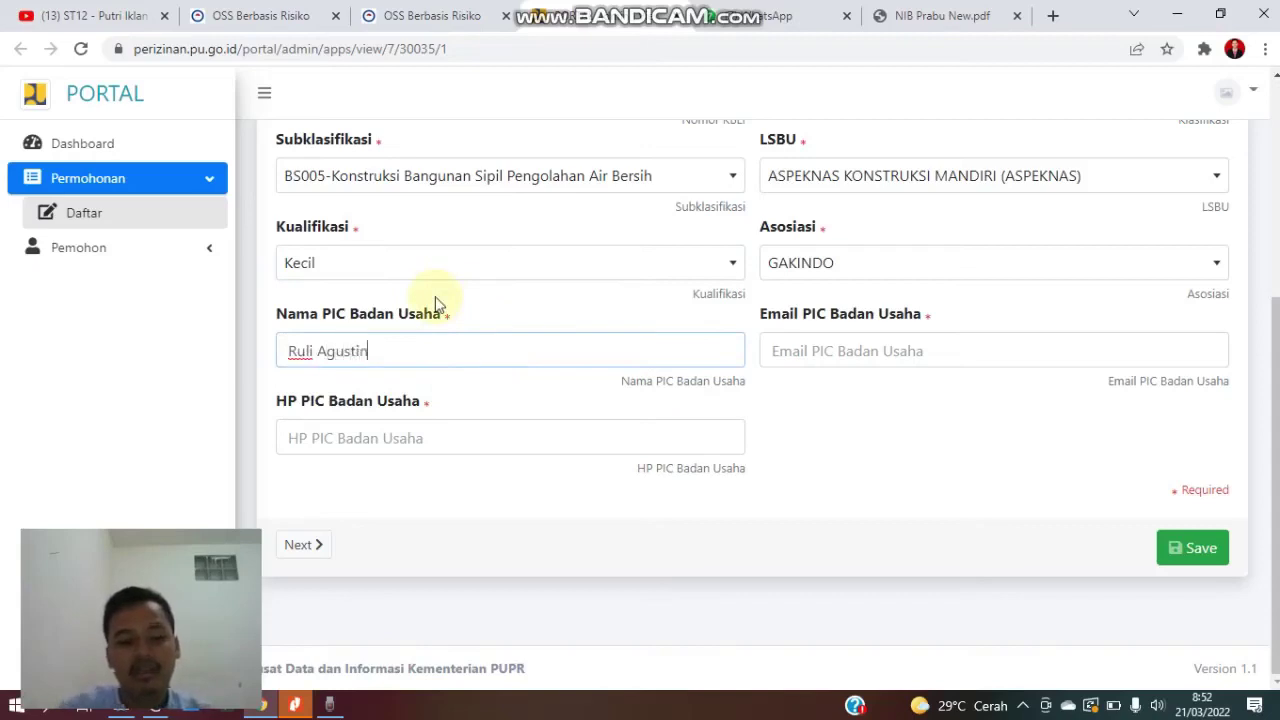
- Fill in the PIC's e-mail address and HP phone number
{"action": "left_click", "coordinate": [1004, 345]}
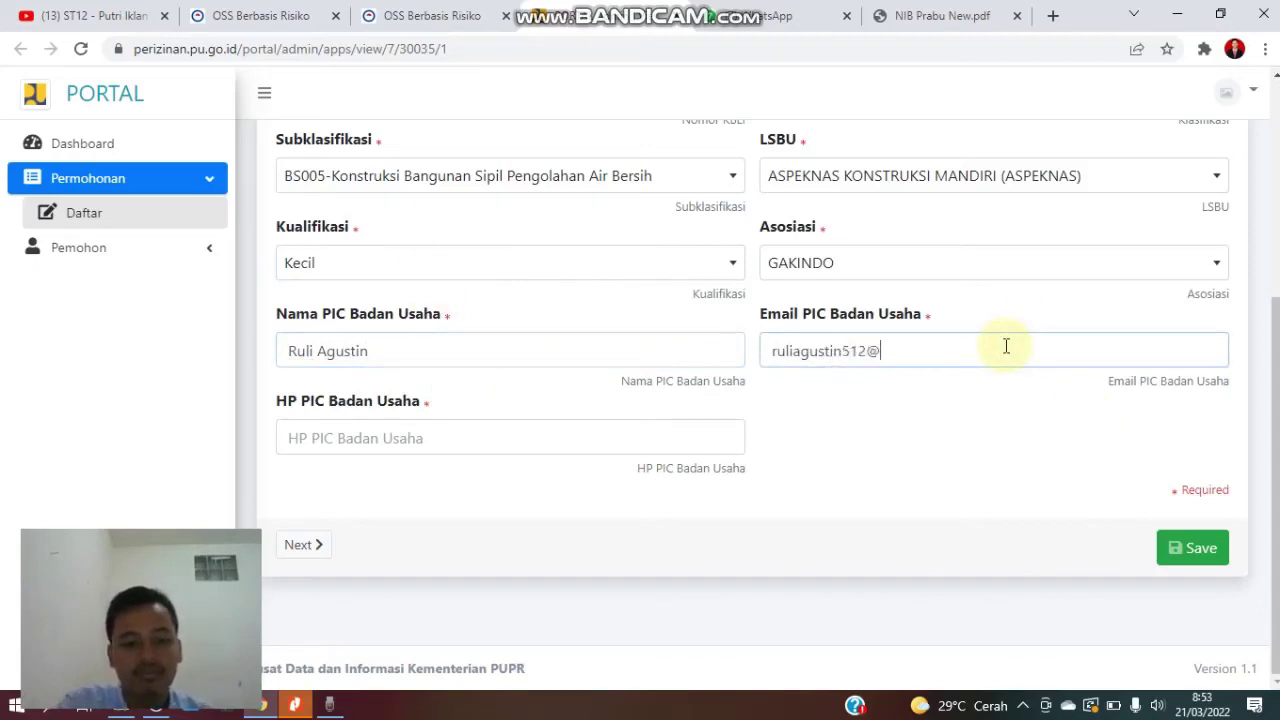
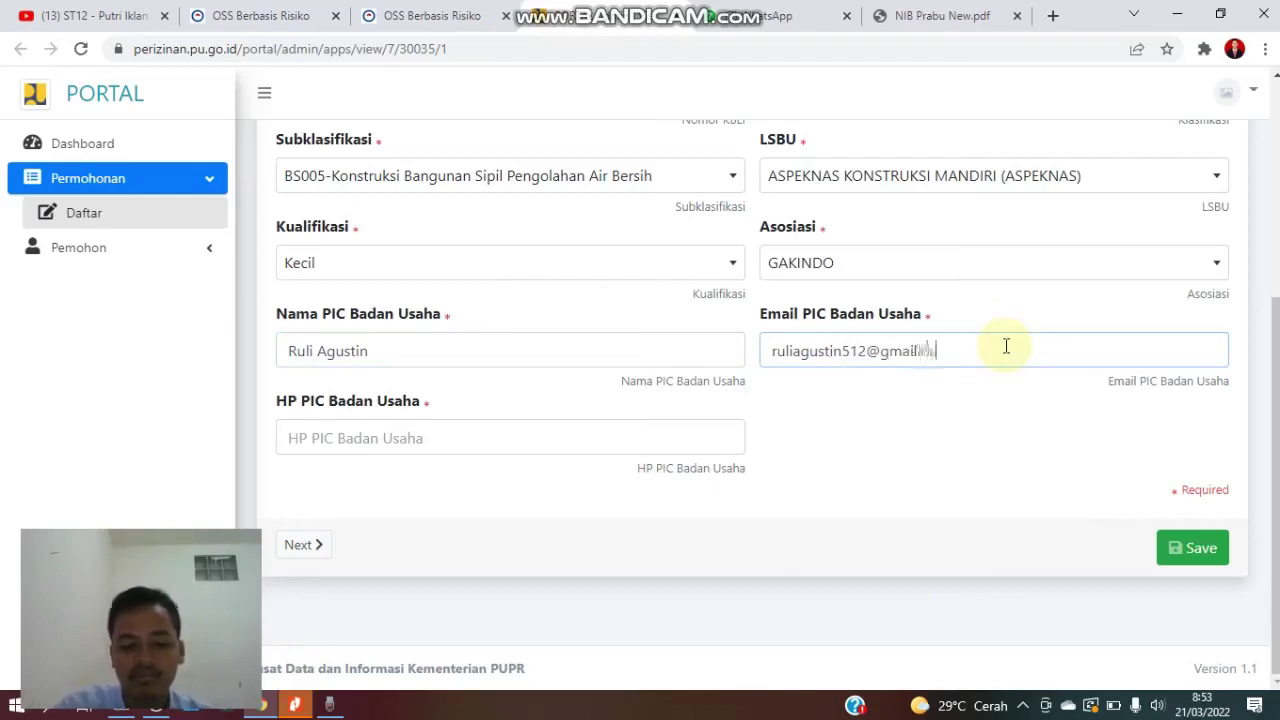
{"action": "left_click", "coordinate": [576, 446]}
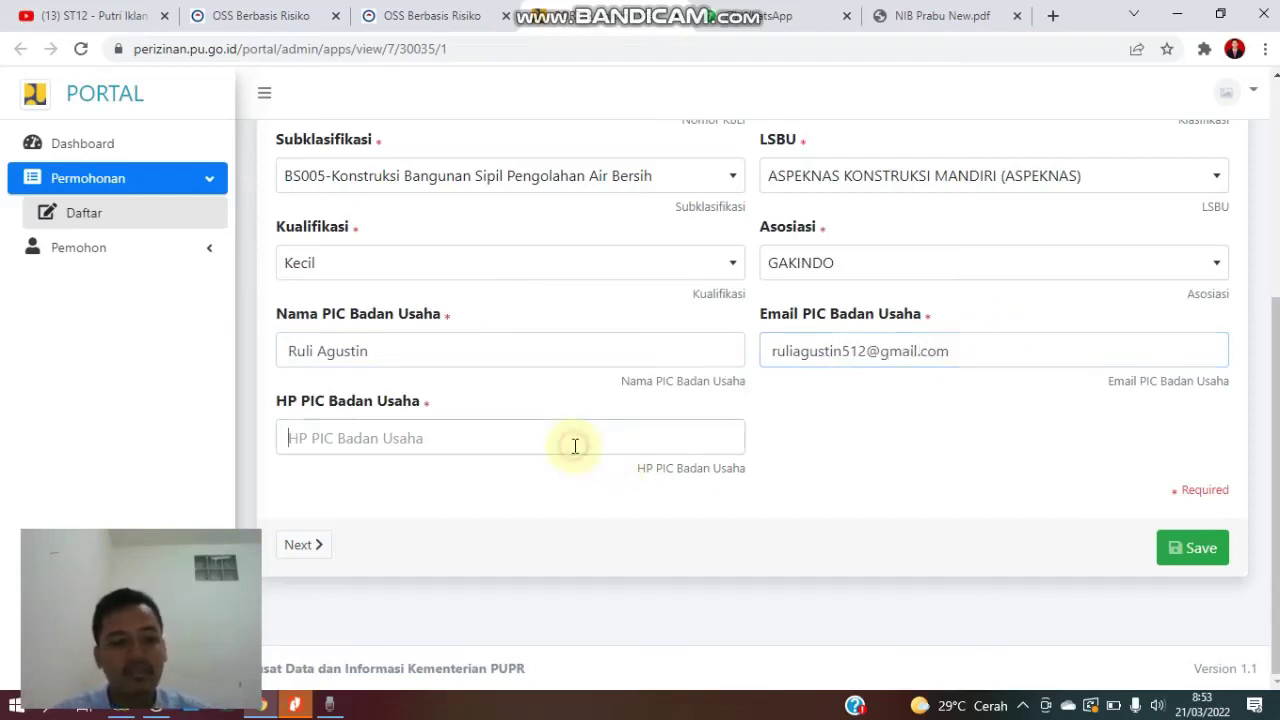
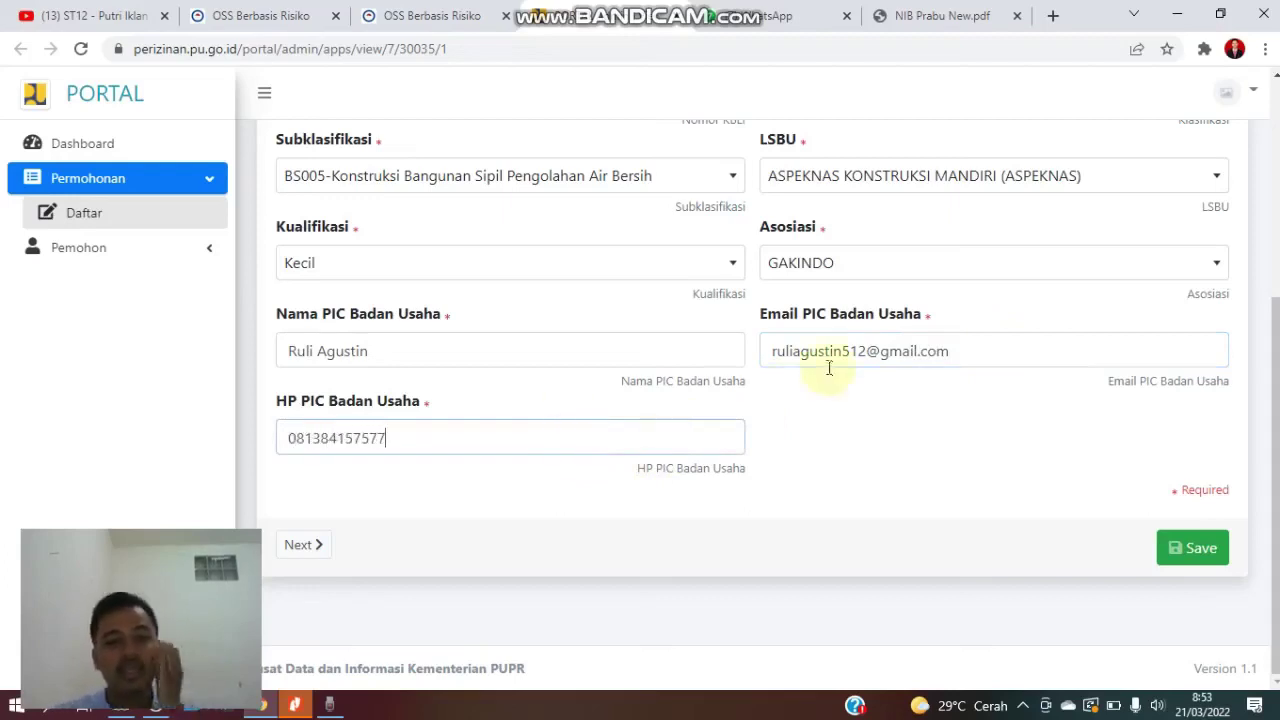
{"action": "scroll", "coordinate": [829, 366], "scroll_direction": "up", "scroll_amount": 2}
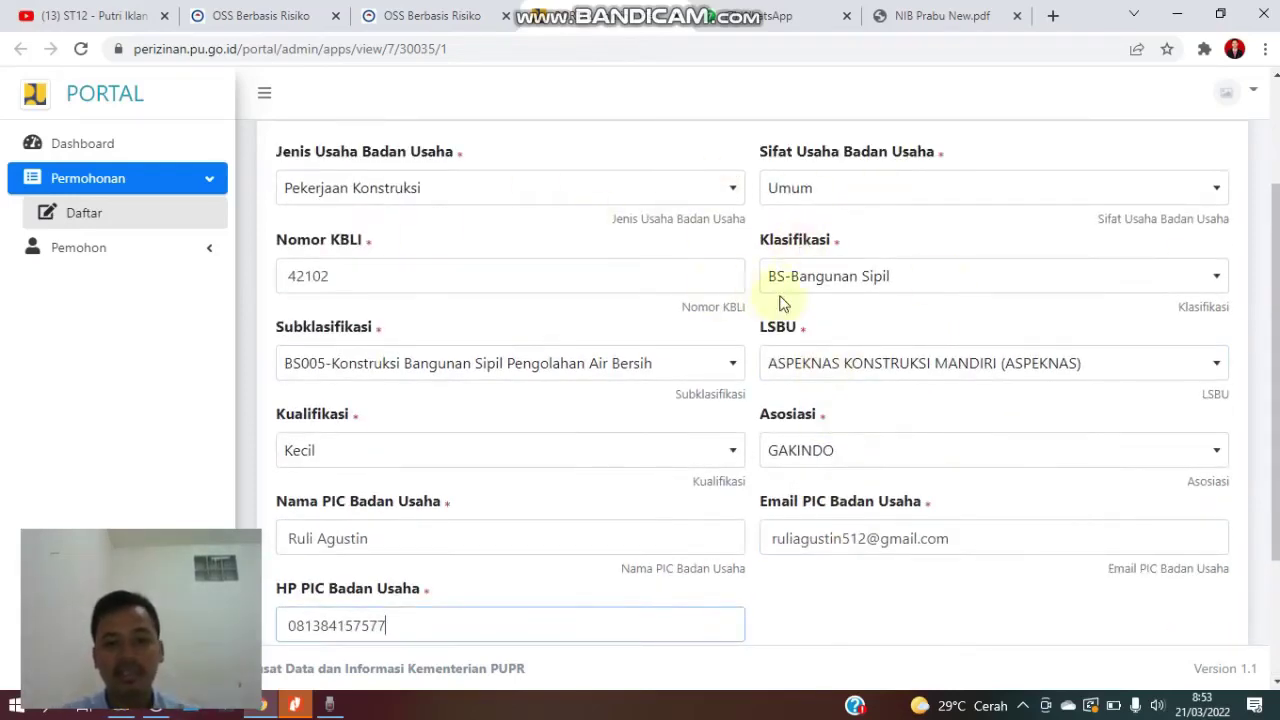
{"action": "scroll", "coordinate": [851, 244], "scroll_direction": "up", "scroll_amount": 2}
{"action": "scroll", "coordinate": [863, 263], "scroll_direction": "down", "scroll_amount": 3}
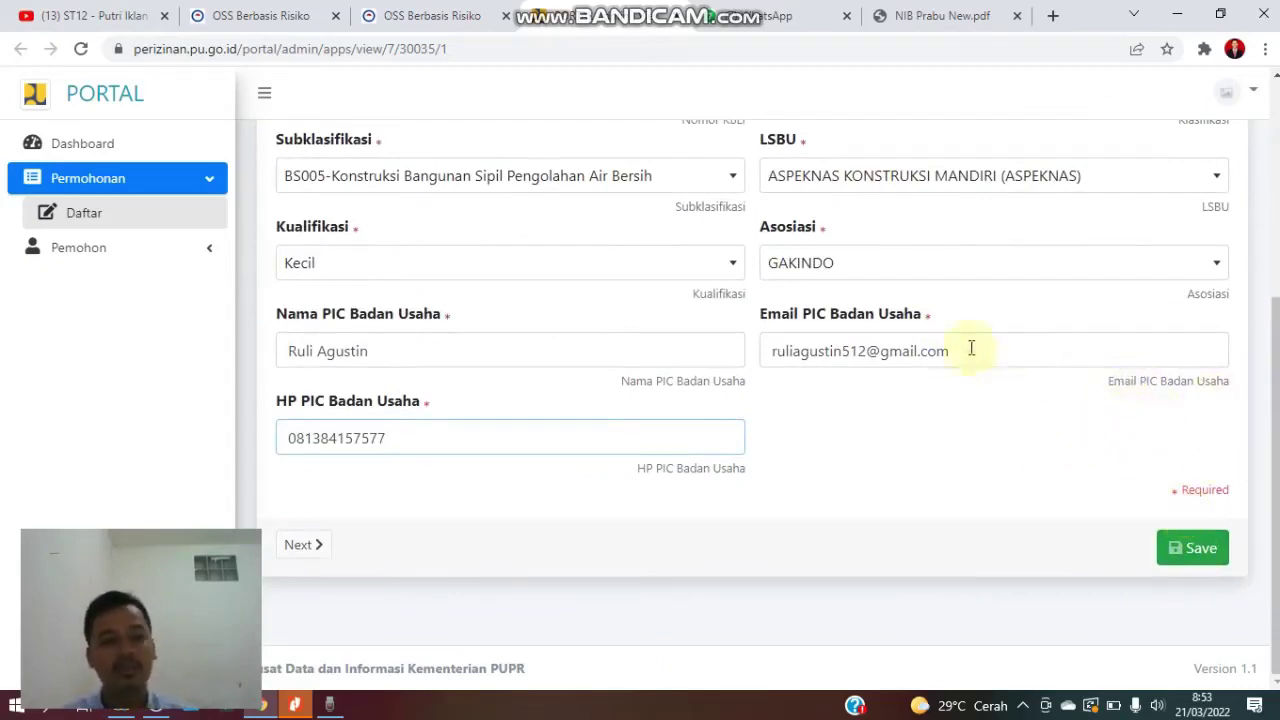
{"action": "scroll", "coordinate": [960, 330], "scroll_direction": "up", "scroll_amount": 3}
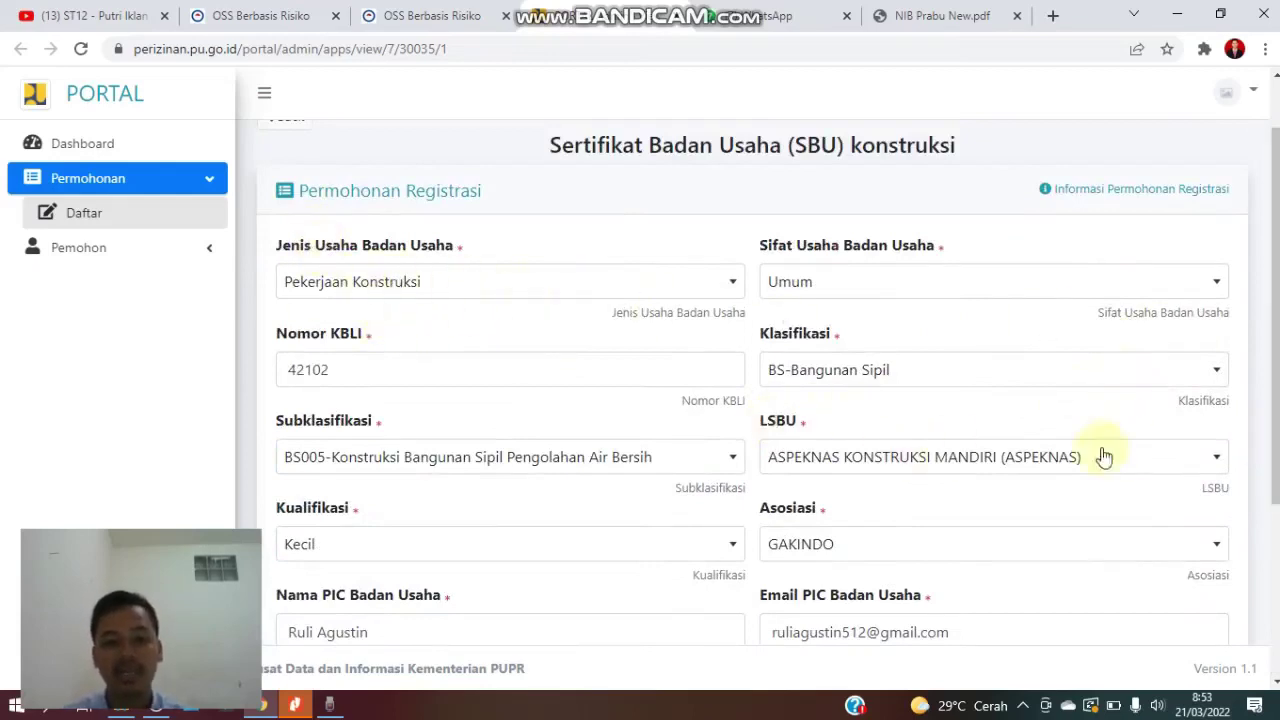
{"action": "scroll", "coordinate": [537, 317], "scroll_direction": "down", "scroll_amount": 1}
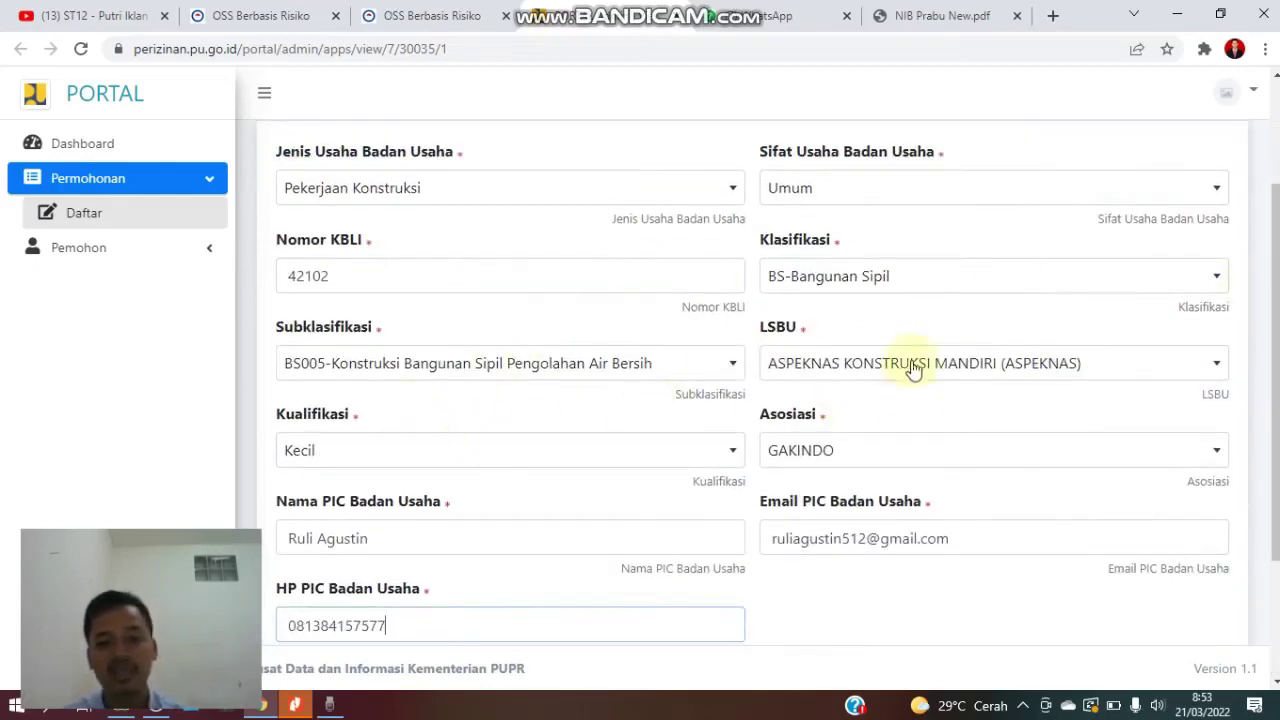
{"action": "left_click", "coordinate": [909, 363]}
{"action": "left_click", "coordinate": [912, 361]}
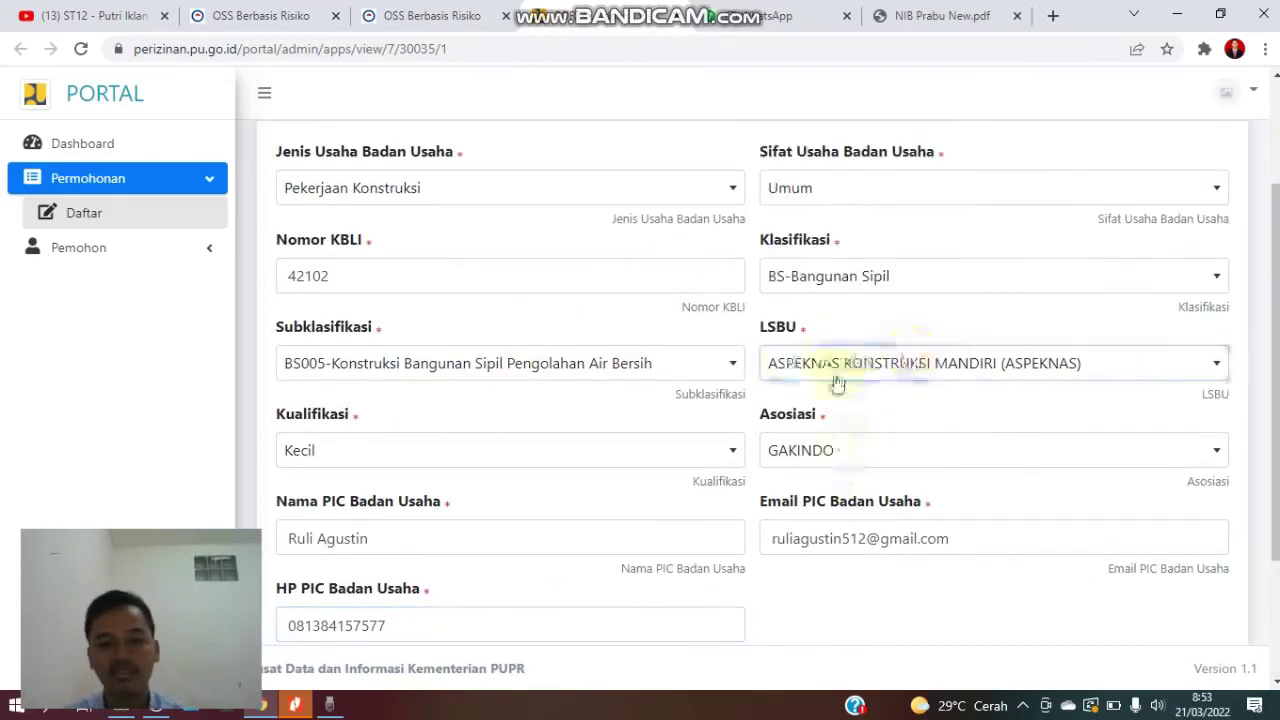
{"action": "left_click", "coordinate": [914, 450]}
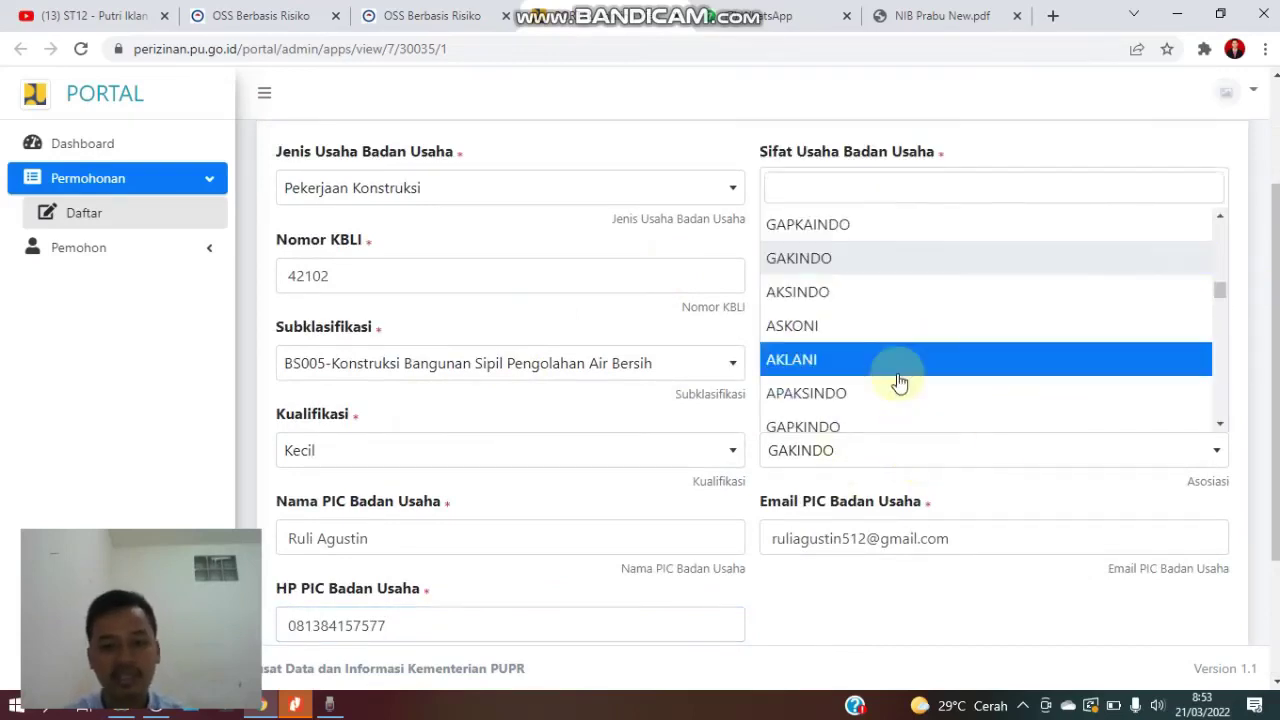
{"action": "left_click", "coordinate": [895, 464]}
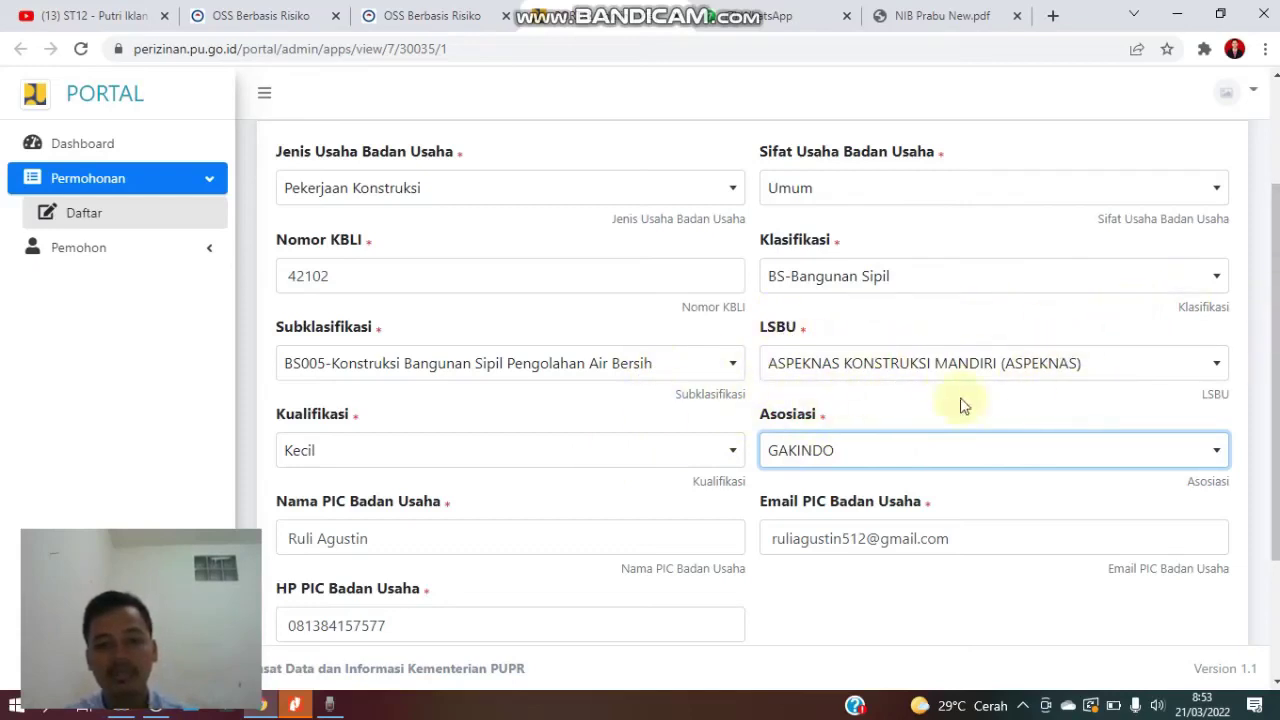
{"action": "scroll", "coordinate": [982, 370], "scroll_direction": "down", "scroll_amount": 2}
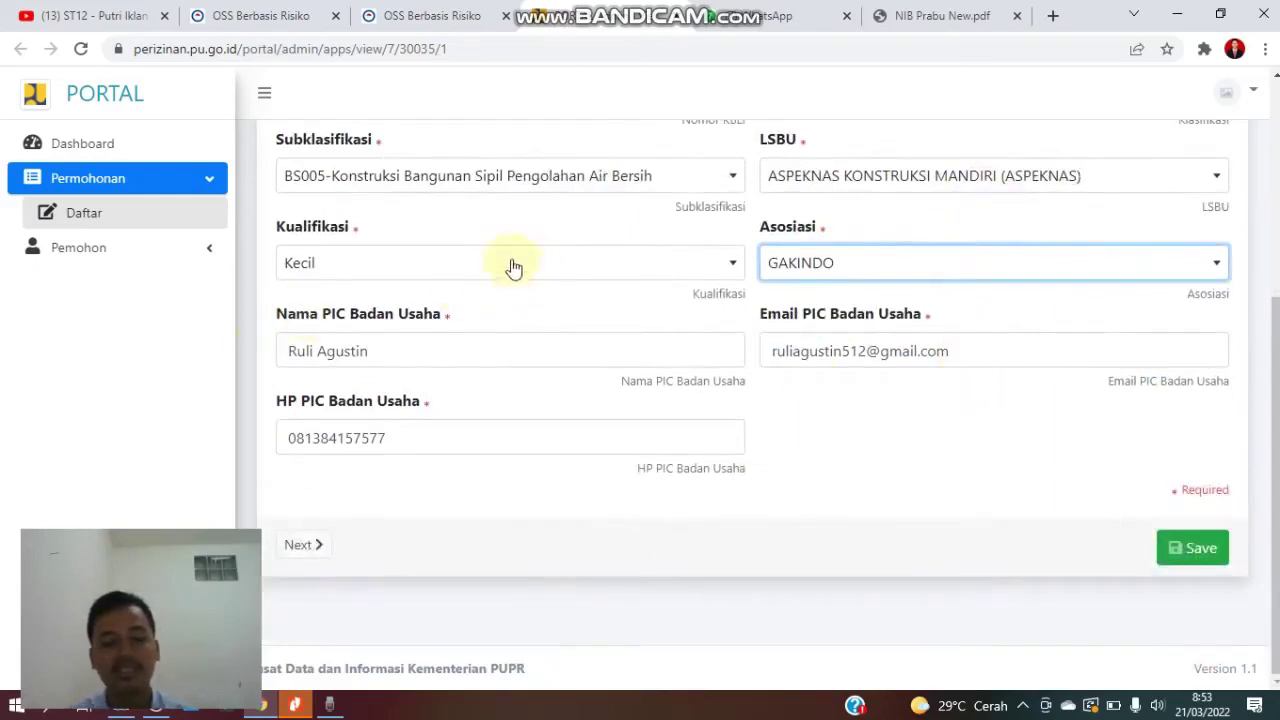
{"action": "scroll", "coordinate": [505, 262], "scroll_direction": "up", "scroll_amount": 2}
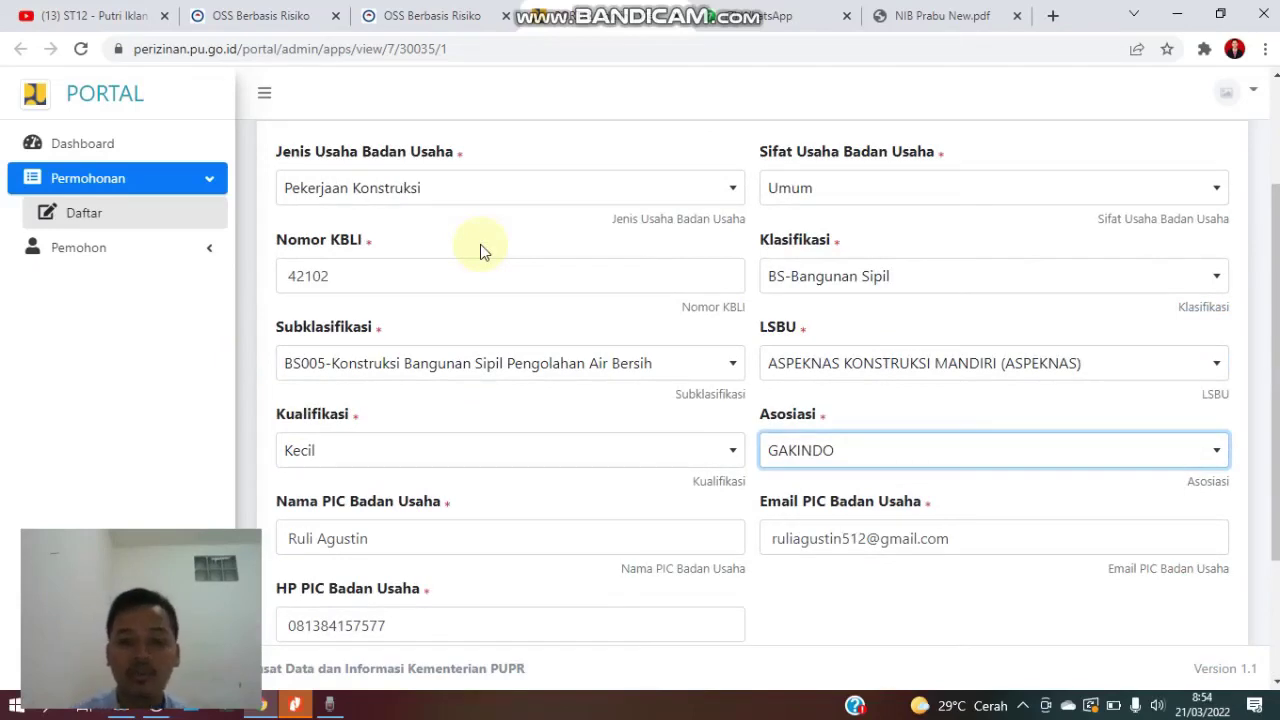
{"action": "scroll", "coordinate": [443, 220], "scroll_direction": "up", "scroll_amount": 1}
{"action": "scroll", "coordinate": [1125, 500], "scroll_direction": "down", "scroll_amount": 2}
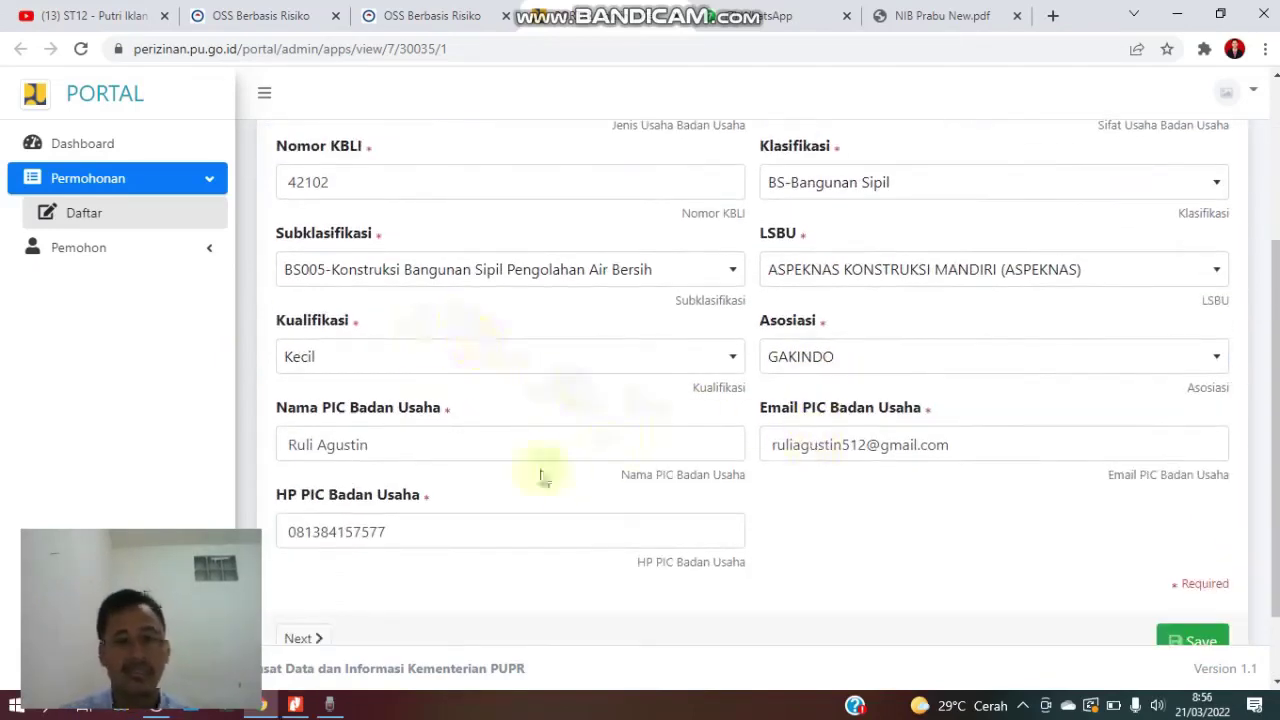
{"action": "scroll", "coordinate": [700, 480], "scroll_direction": "down", "scroll_amount": 1}
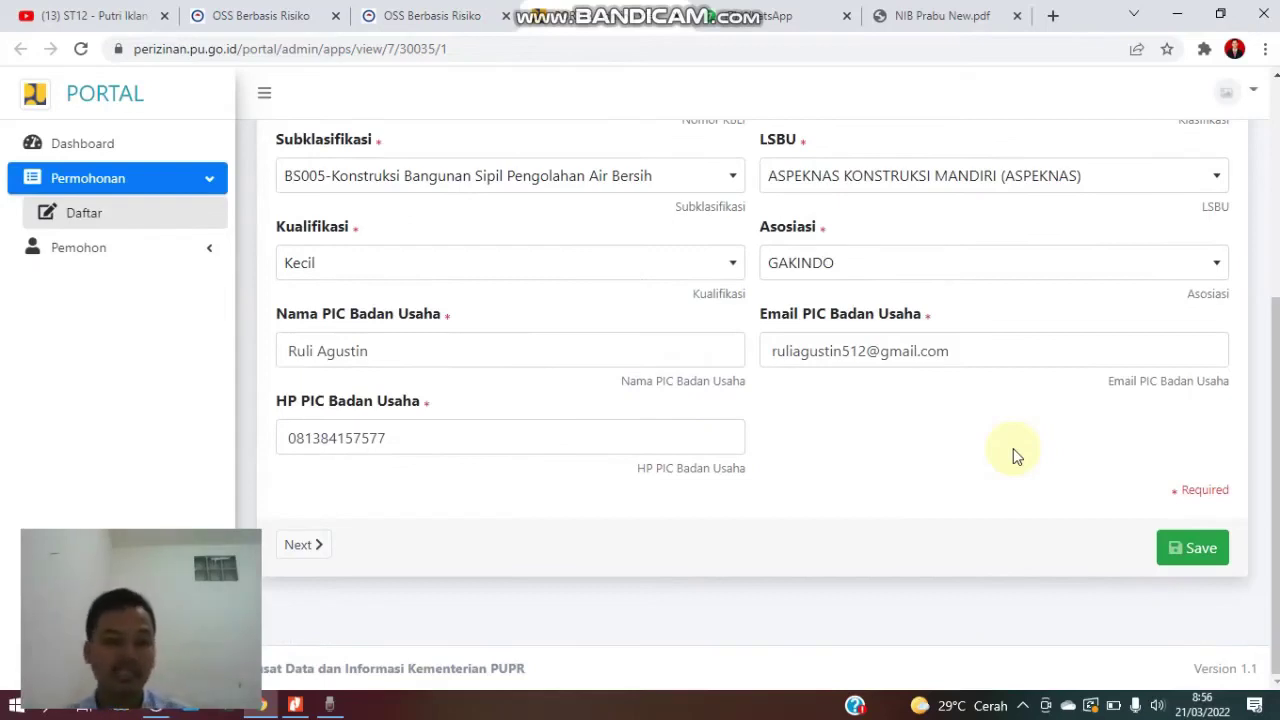
{"action": "scroll", "coordinate": [537, 310], "scroll_direction": "up", "scroll_amount": 4}
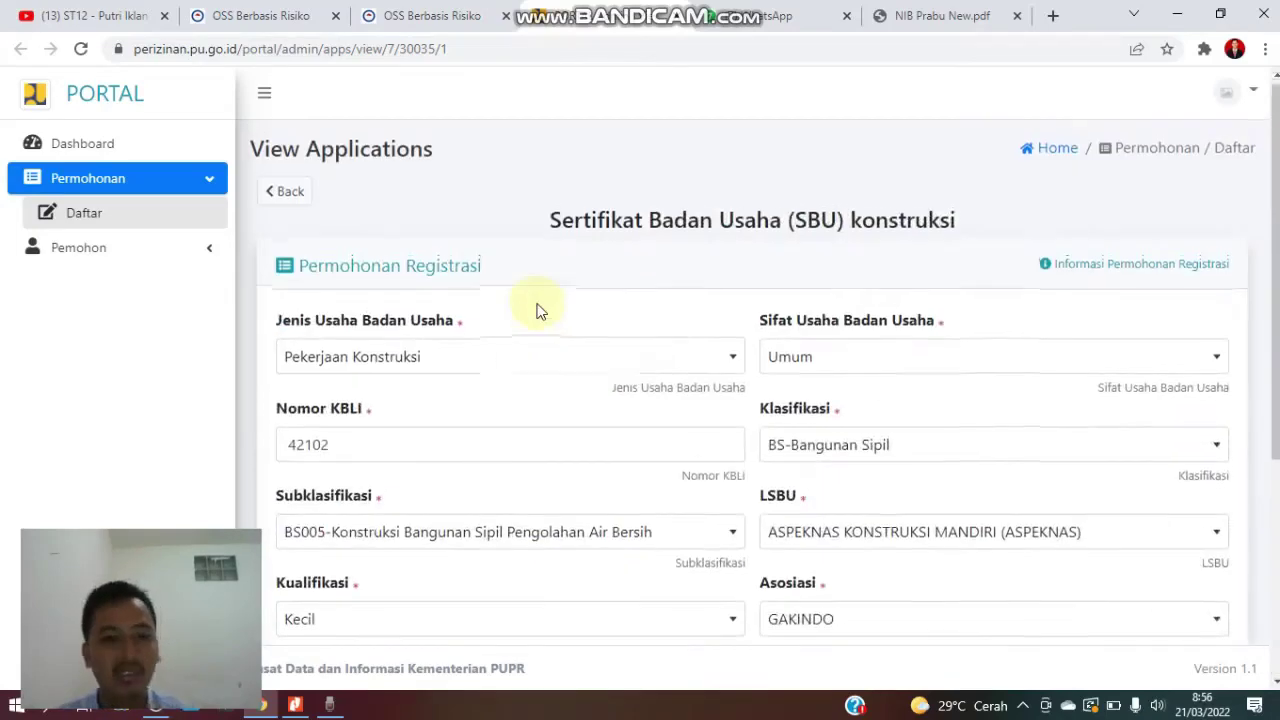